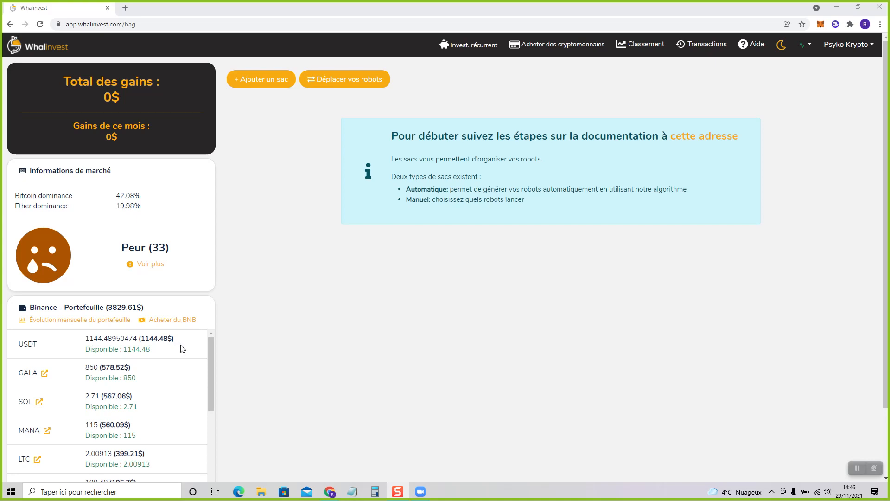
Check the Binance wallet balances and the connection status of the available exchanges.
{"action": "mouse_move", "coordinate": [210, 346]}
{"action": "left_mouse_down"}
{"action": "mouse_move", "coordinate": [213, 358]}
{"action": "mouse_move", "coordinate": [213, 338]}
{"action": "left_mouse_up"}
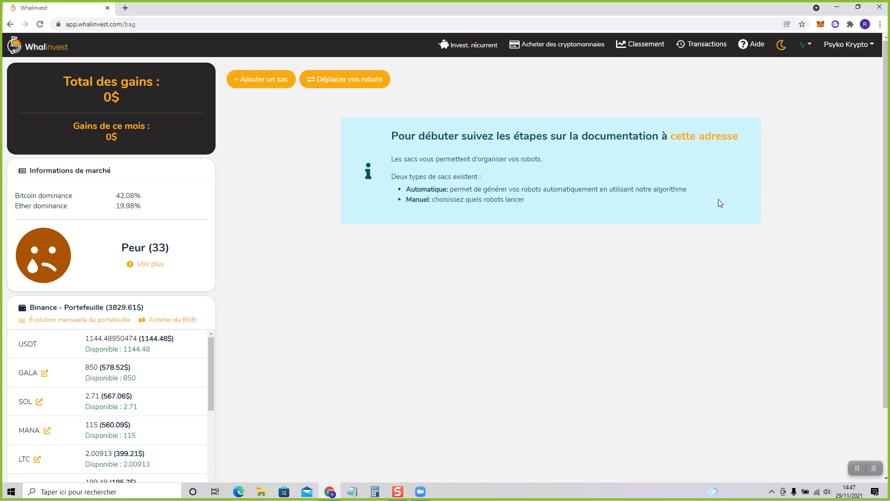
{"action": "left_click", "coordinate": [809, 45]}
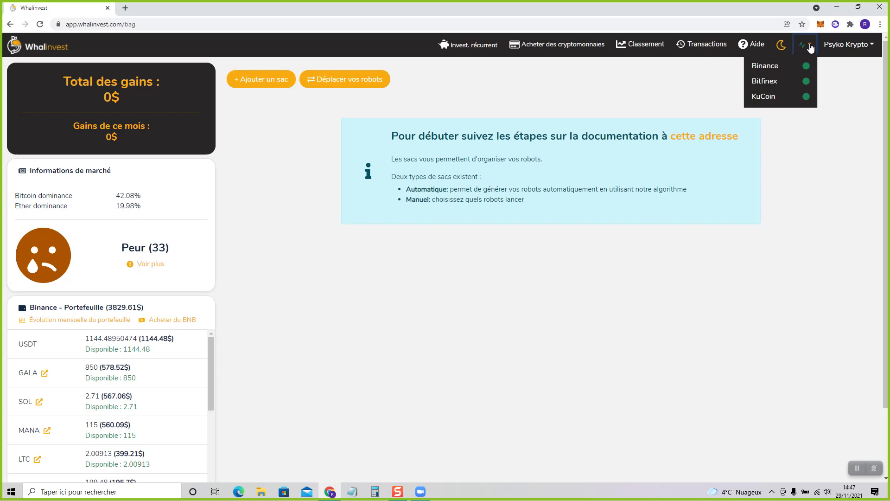
{"action": "left_click", "coordinate": [745, 274]}
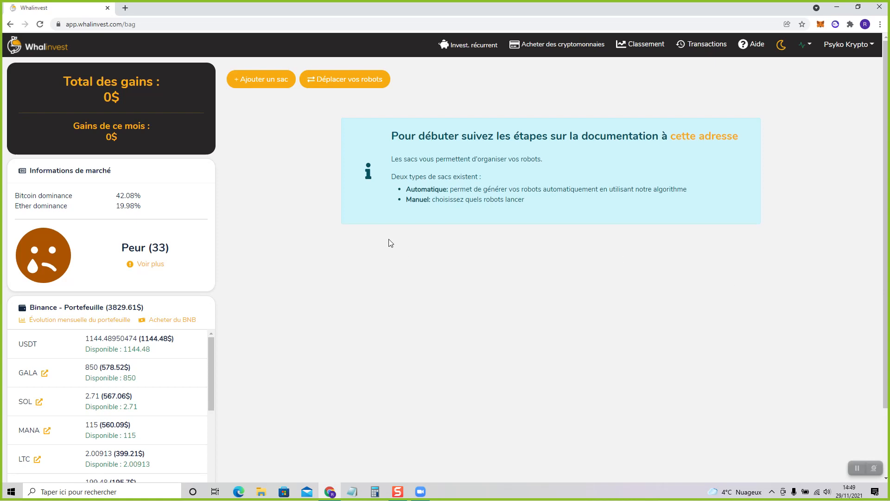
Start a new bag in Automatique mode and set its allocated amount to 100 USDT.
{"action": "left_click", "coordinate": [262, 81]}
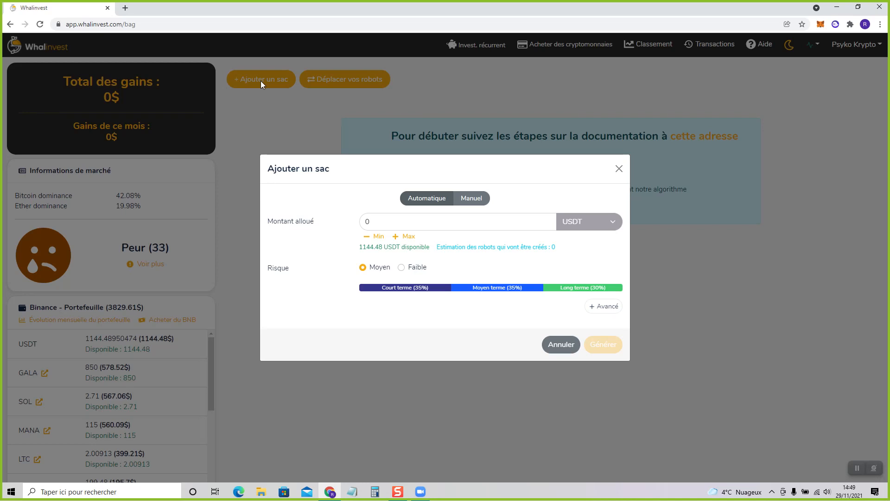
{"action": "left_click", "coordinate": [469, 199]}
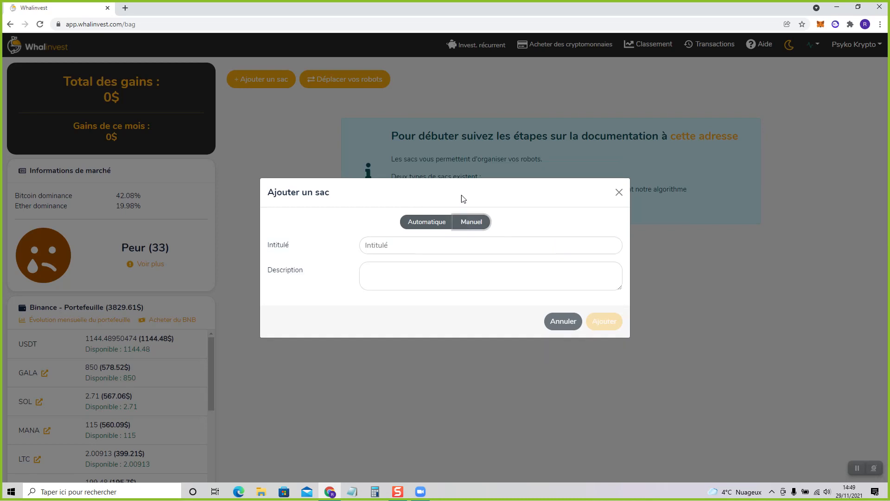
{"action": "left_click", "coordinate": [426, 222]}
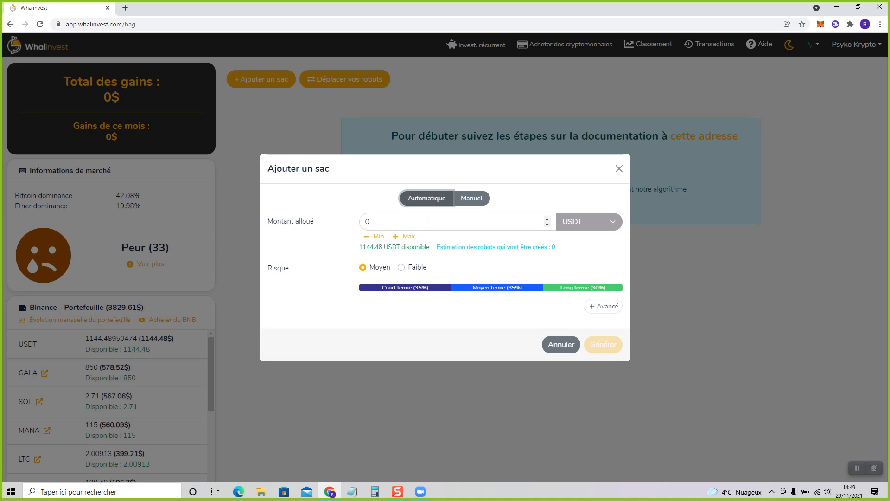
{"action": "left_click", "coordinate": [592, 221]}
{"action": "left_click", "coordinate": [591, 220]}
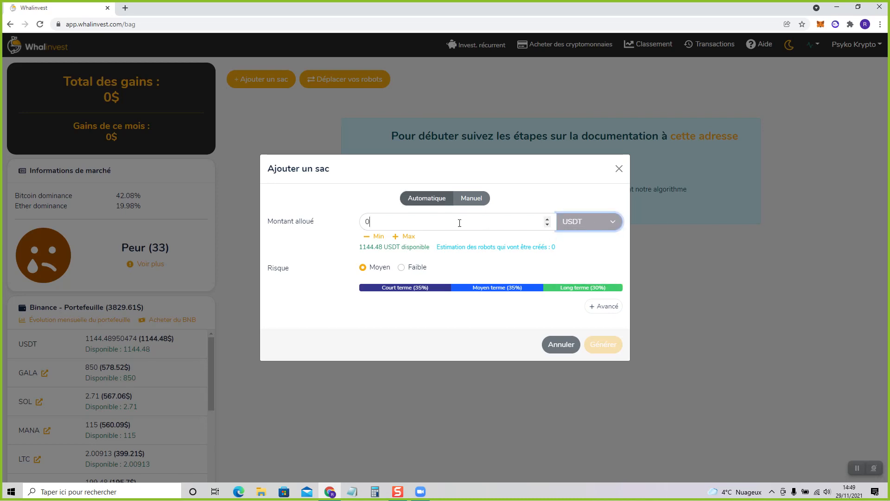
{"action": "left_click", "coordinate": [603, 225]}
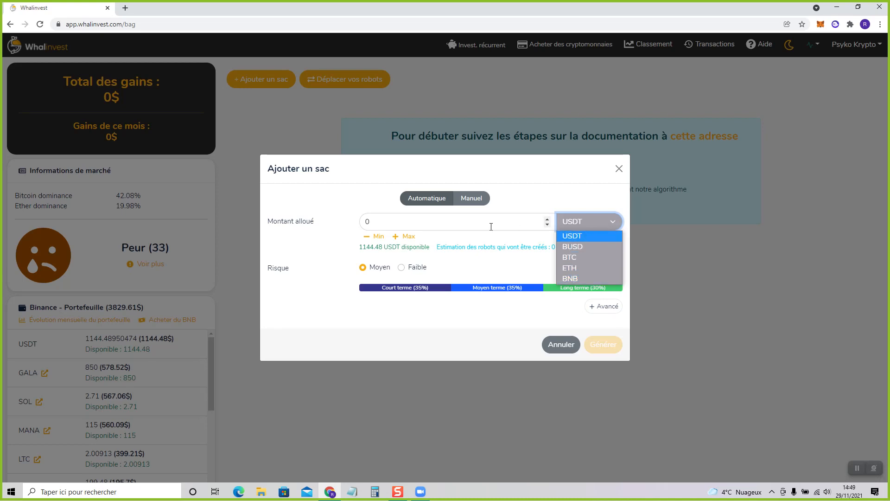
{"action": "left_click", "coordinate": [450, 221]}
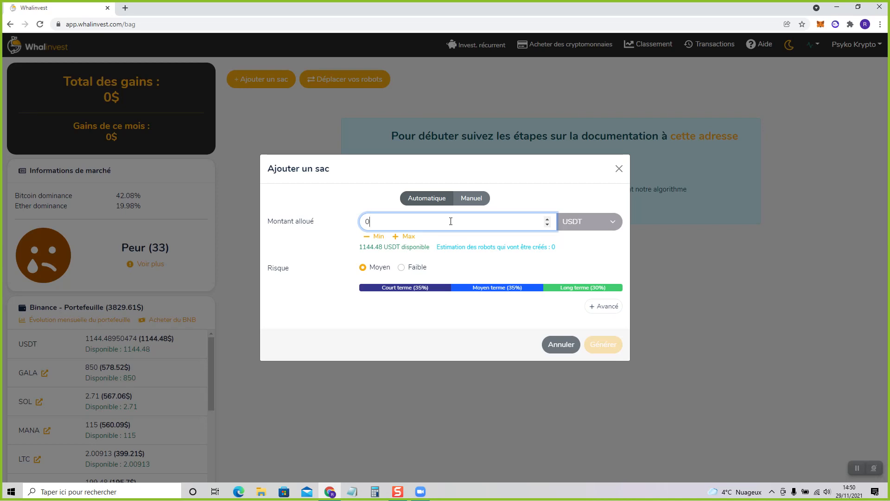
{"action": "type", "text": "100"}
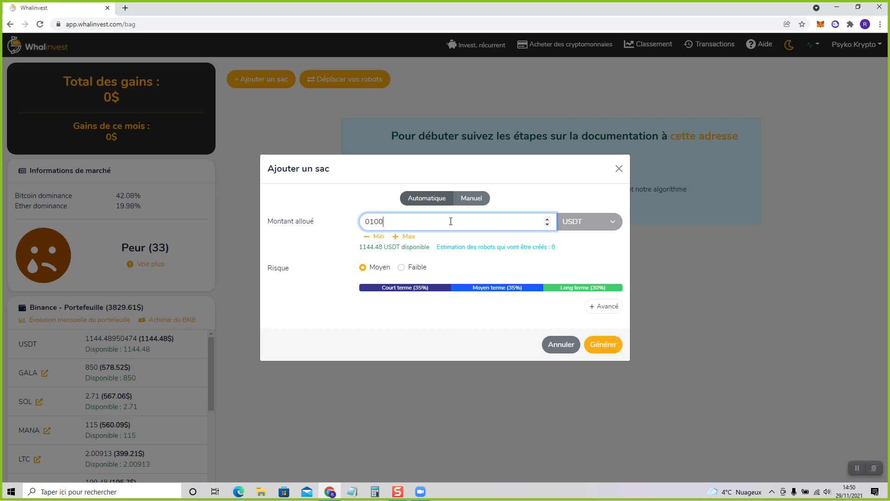
{"action": "left_click", "coordinate": [375, 320]}
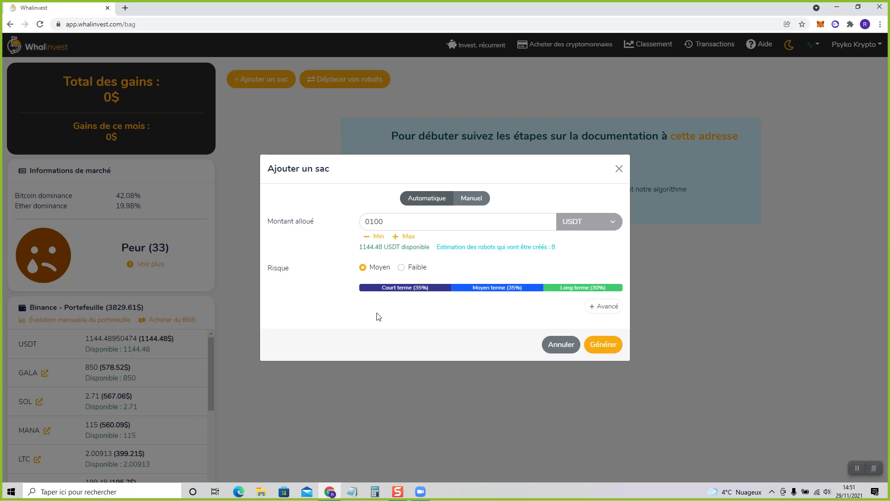
Try the Faible risk before returning to Moyen, and try allocated amounts of 200, 100 and 50 USDT.
{"action": "left_click", "coordinate": [401, 268]}
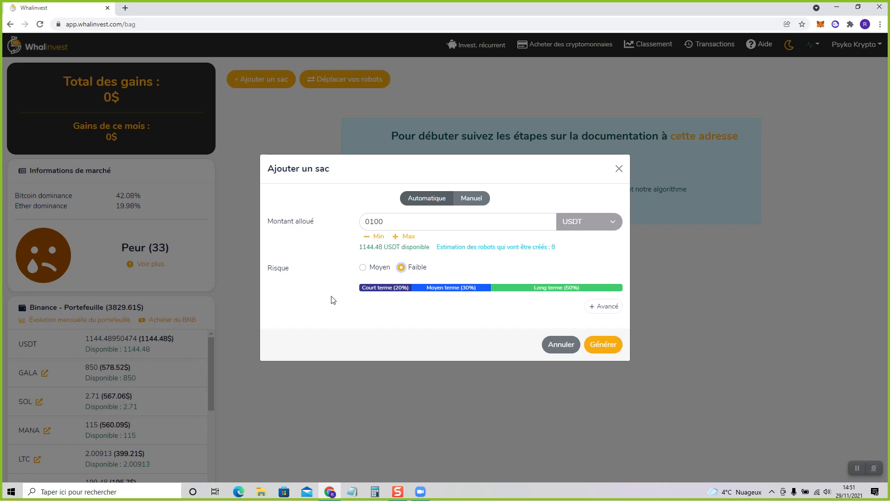
{"action": "left_click", "coordinate": [364, 267]}
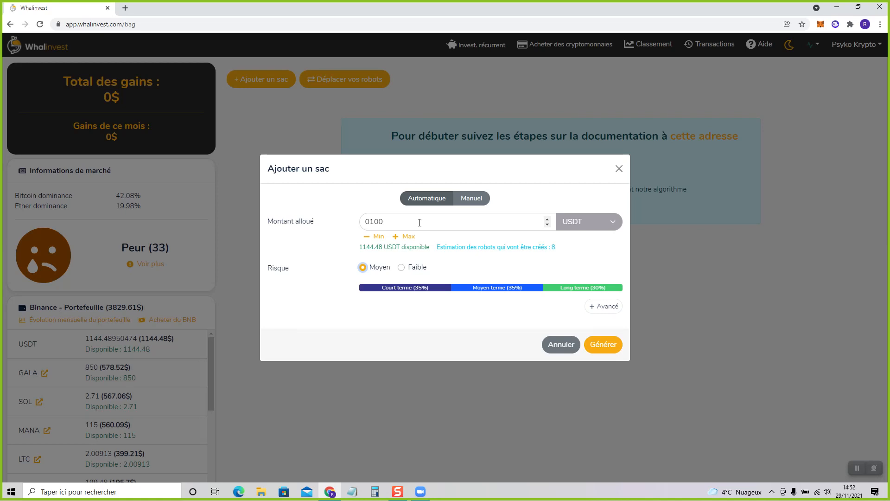
{"action": "left_click_drag", "start_coordinate": [419, 222], "coordinate": [343, 226]}
{"action": "type", "text": "200"}
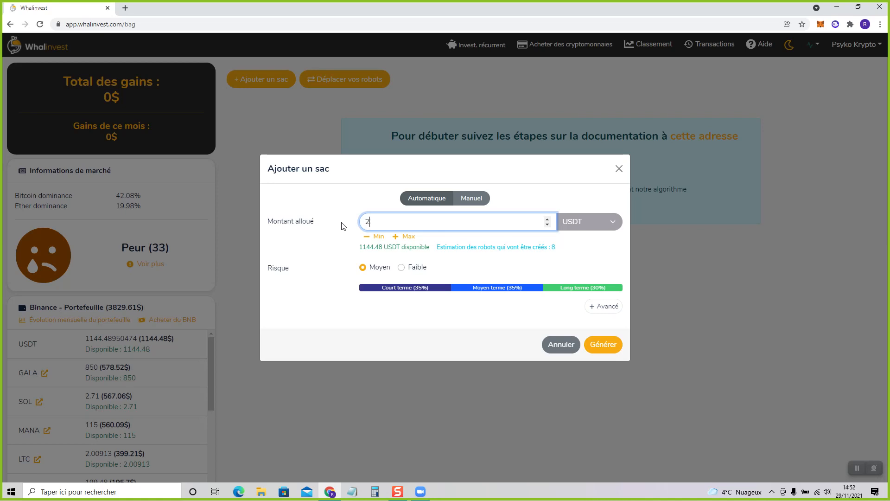
{"action": "left_click", "coordinate": [328, 249]}
{"action": "left_click_drag", "start_coordinate": [377, 222], "coordinate": [351, 223]}
{"action": "type", "text": "100"}
{"action": "key", "text": "BackSpace"}
{"action": "key", "text": "BackSpace"}
{"action": "key", "text": "BackSpace"}
{"action": "type", "text": "050"}
Set the allocated amount to 100 USDT and generate the automatic bag with Moyen risk.
{"action": "left_click_drag", "start_coordinate": [386, 225], "coordinate": [341, 226]}
{"action": "type", "text": "100"}
{"action": "left_click", "coordinate": [598, 348]}
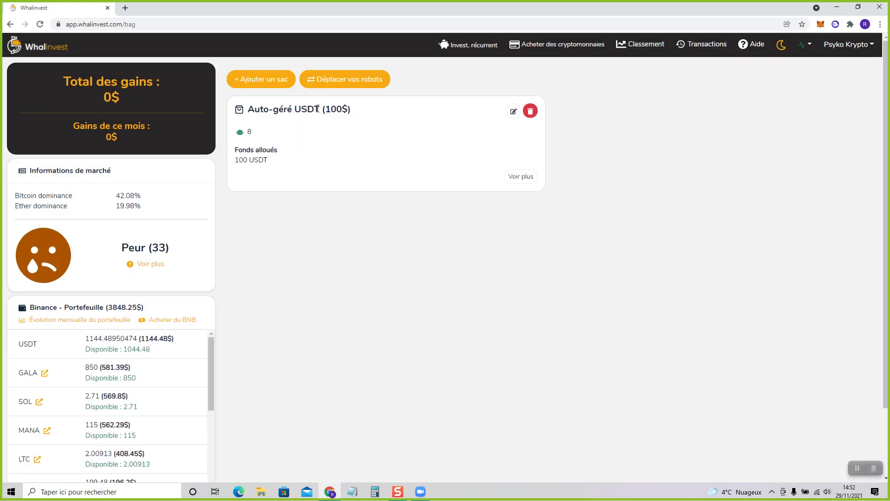
Open the Auto-géré USDT bag and review the trading pairs, strategies and funds of its generated robots.
{"action": "left_click", "coordinate": [522, 183]}
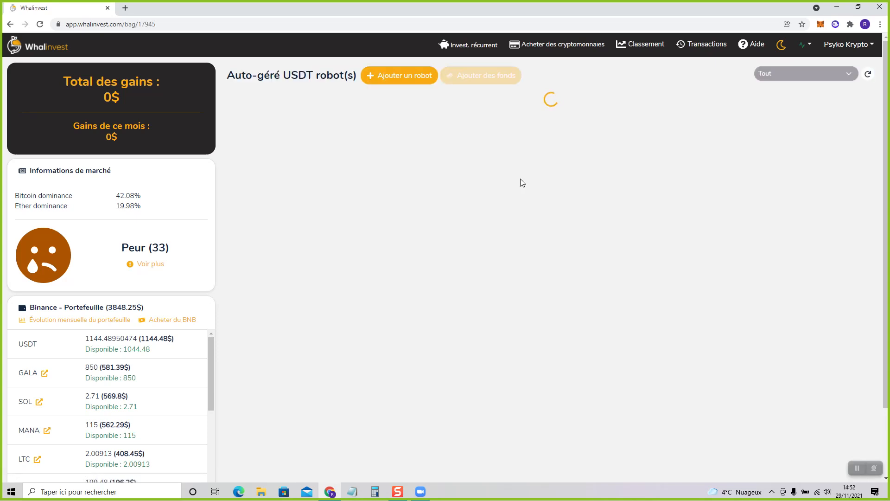
{"action": "scroll", "coordinate": [729, 373], "scroll_direction": "down", "scroll_amount": 1}
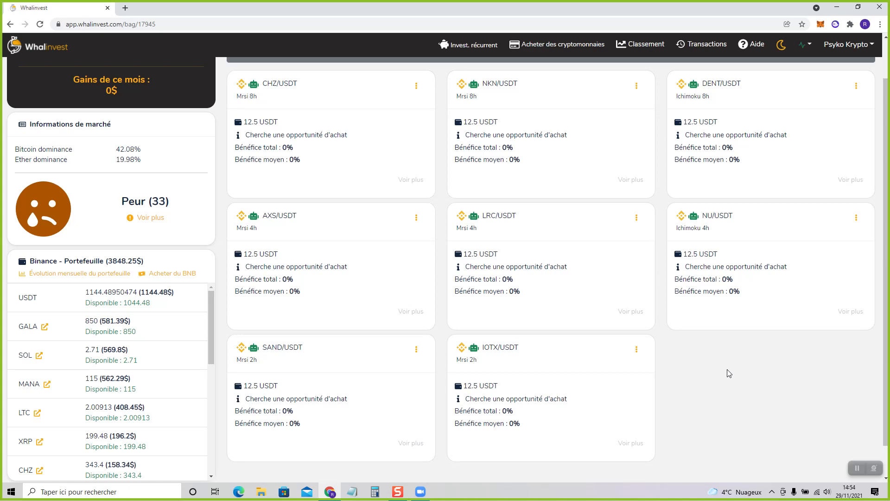
{"action": "scroll", "coordinate": [727, 369], "scroll_direction": "up", "scroll_amount": 1}
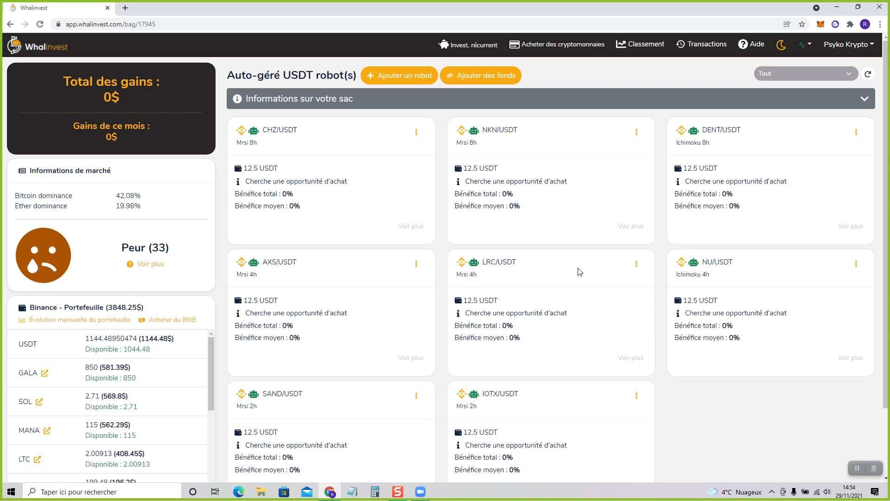
{"action": "scroll", "coordinate": [570, 260], "scroll_direction": "down", "scroll_amount": 2}
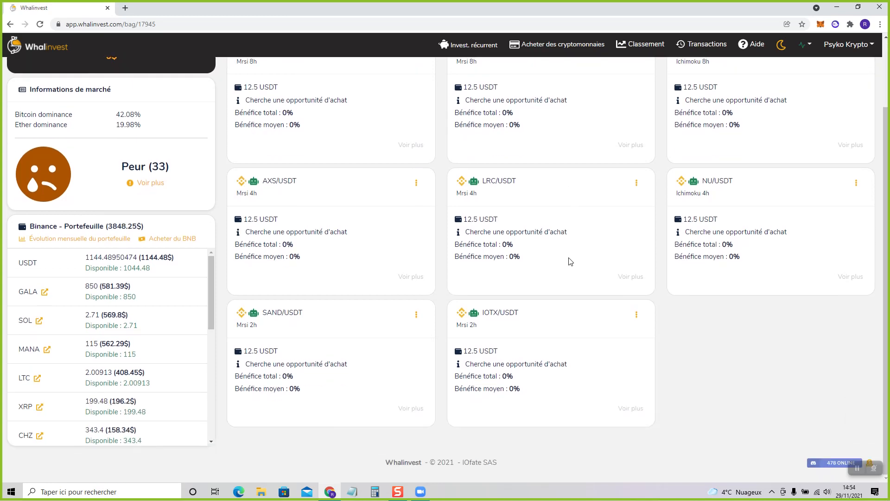
{"action": "scroll", "coordinate": [570, 261], "scroll_direction": "up", "scroll_amount": 1}
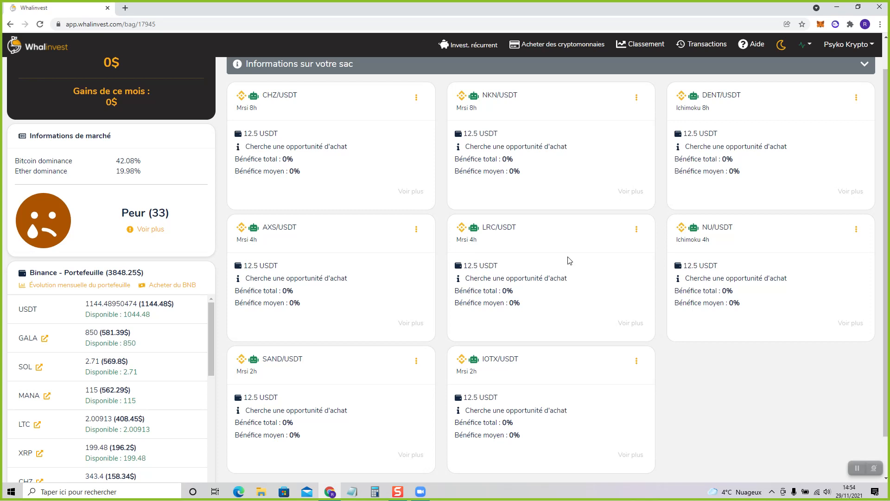
{"action": "scroll", "coordinate": [432, 256], "scroll_direction": "up", "scroll_amount": 1}
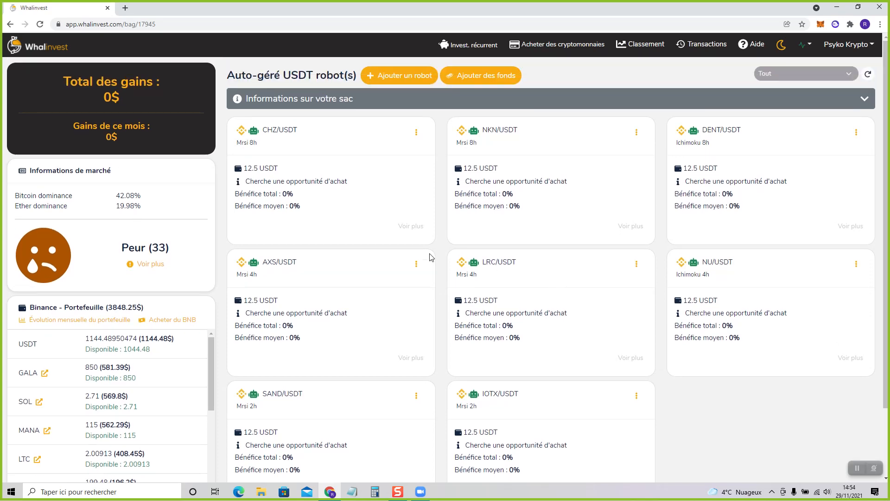
Return to the bag overview and add a Manuel bag titled "To the moon".
{"action": "left_click", "coordinate": [44, 50]}
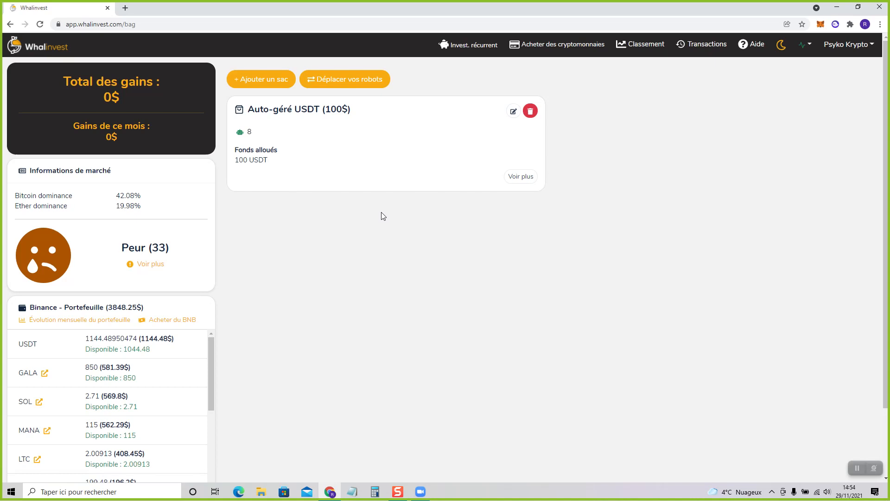
{"action": "left_click", "coordinate": [249, 80]}
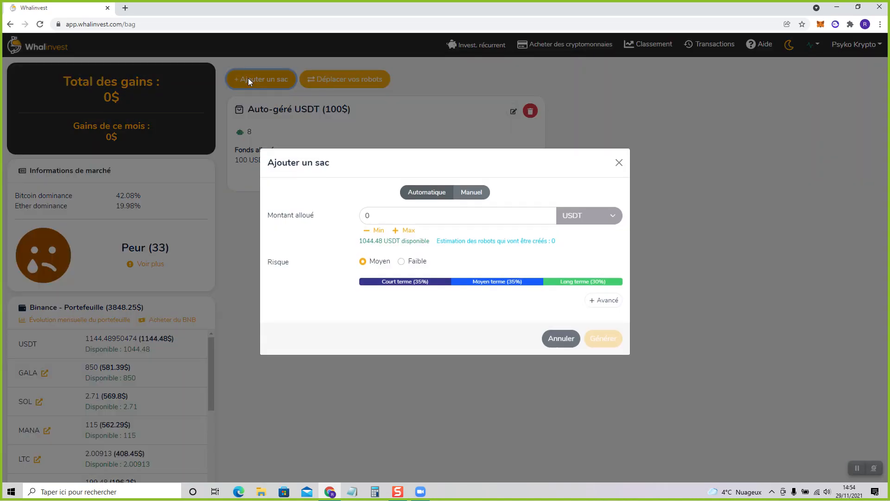
{"action": "left_click", "coordinate": [468, 200]}
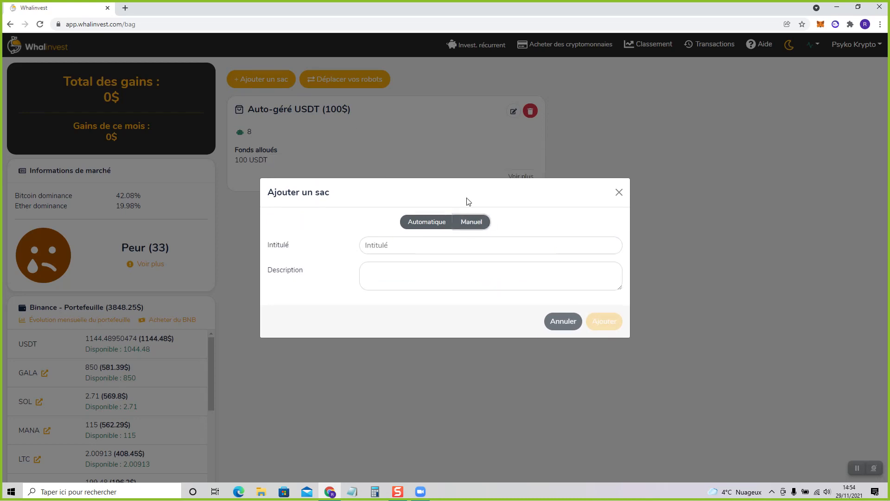
{"action": "left_click", "coordinate": [409, 250]}
{"action": "type", "text": "T "}
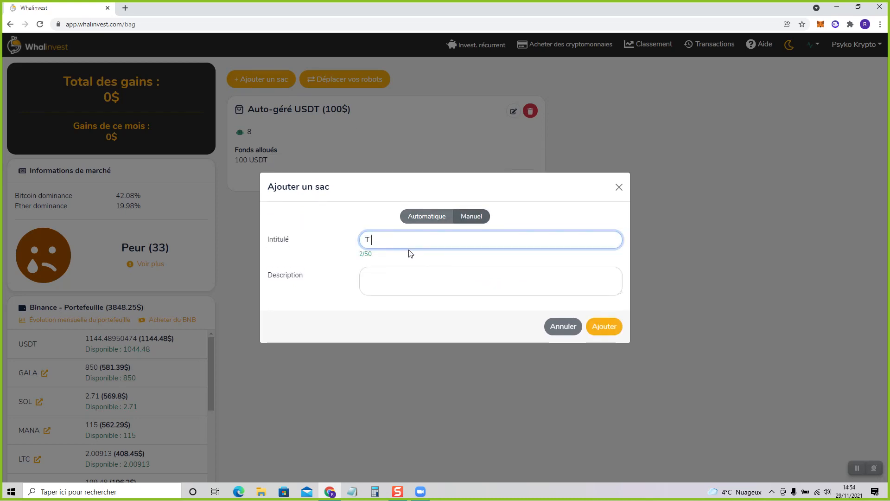
{"action": "type", "text": "o the moon"}
{"action": "left_click", "coordinate": [604, 327]}
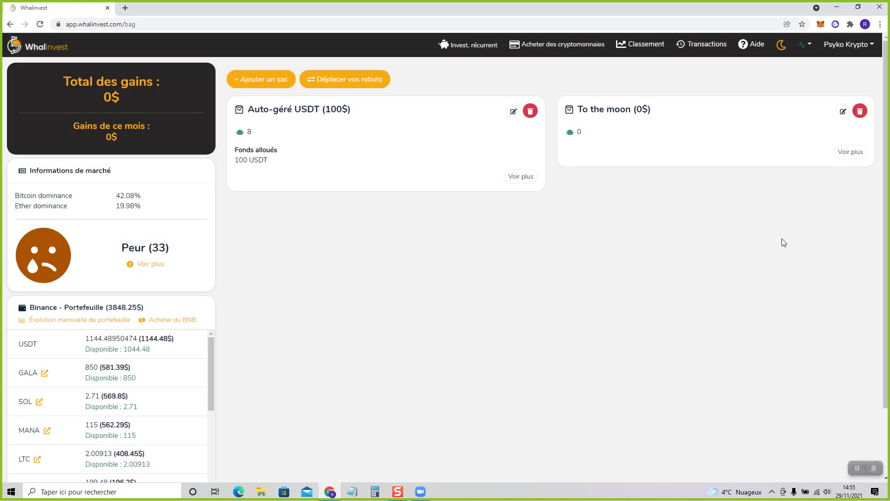
Start a new trading robot in the To the moon bag and select the LUNA/USDT pair.
{"action": "left_click", "coordinate": [850, 153]}
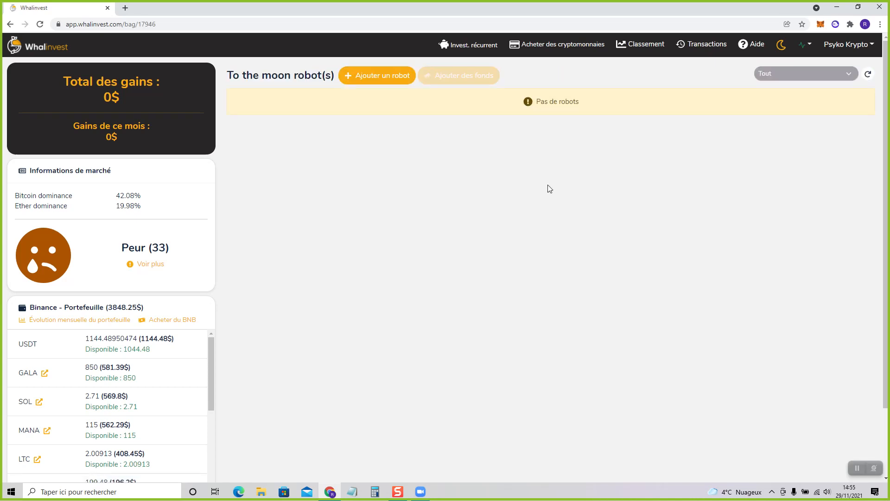
{"action": "left_click", "coordinate": [377, 83]}
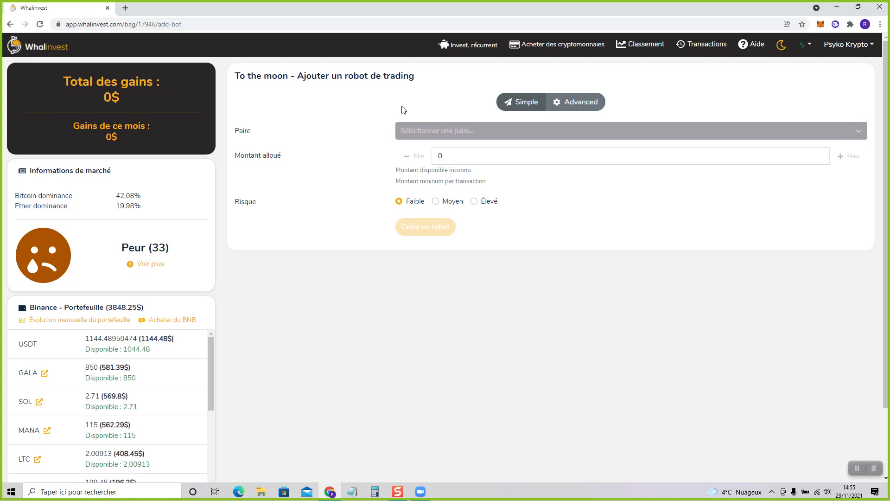
{"action": "left_click", "coordinate": [429, 132]}
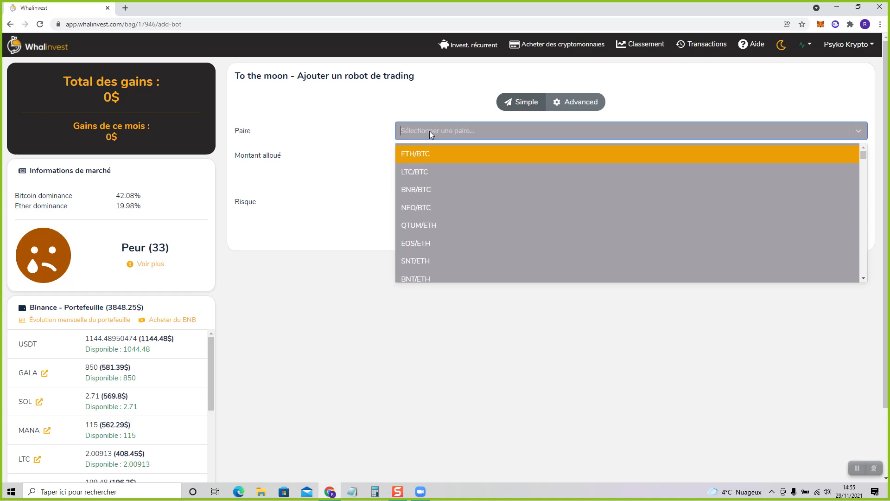
{"action": "scroll", "coordinate": [465, 185], "scroll_direction": "down", "scroll_amount": 2}
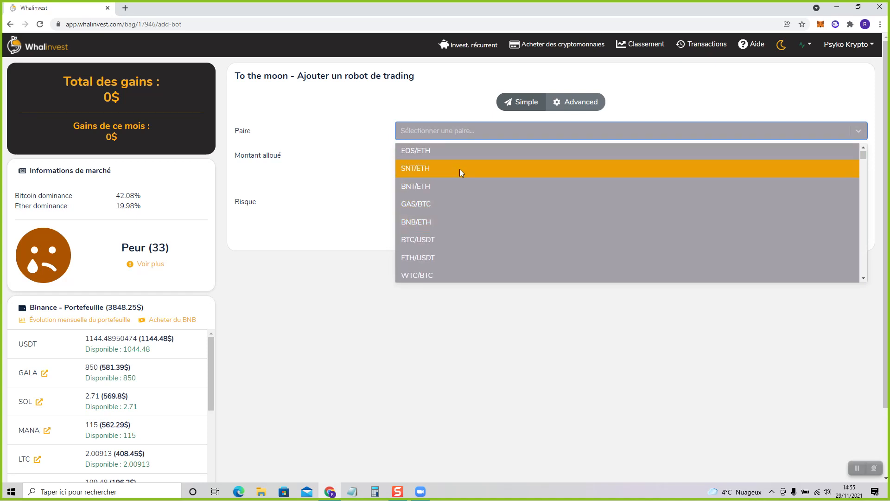
{"action": "type", "text": "luna"}
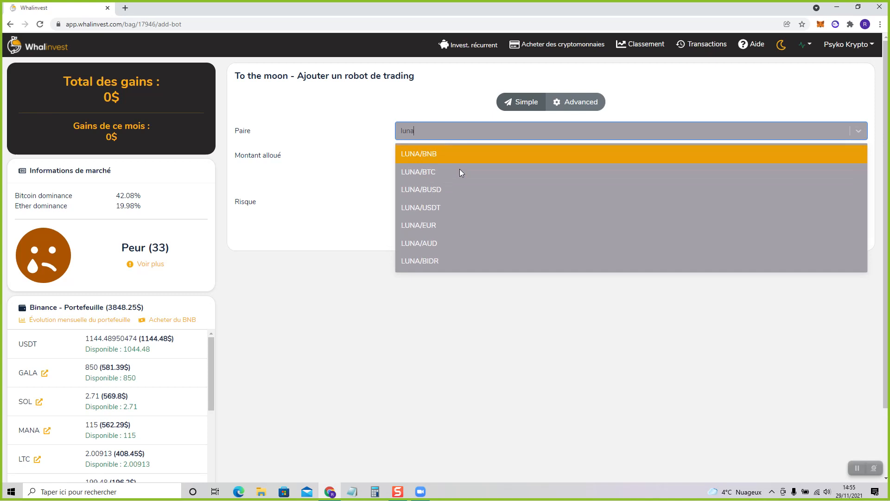
{"action": "left_click", "coordinate": [454, 206]}
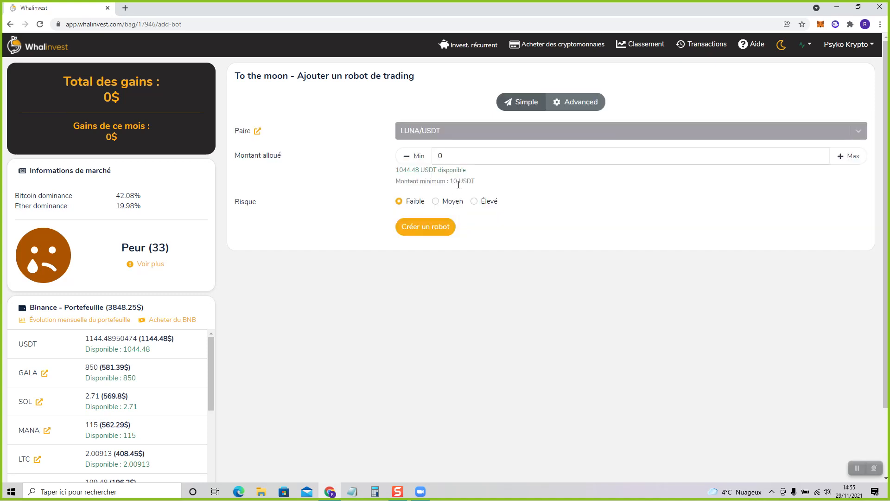
Allocate 50 USDT to the LUNA/USDT robot and create it with Faible risk.
{"action": "left_click", "coordinate": [473, 159]}
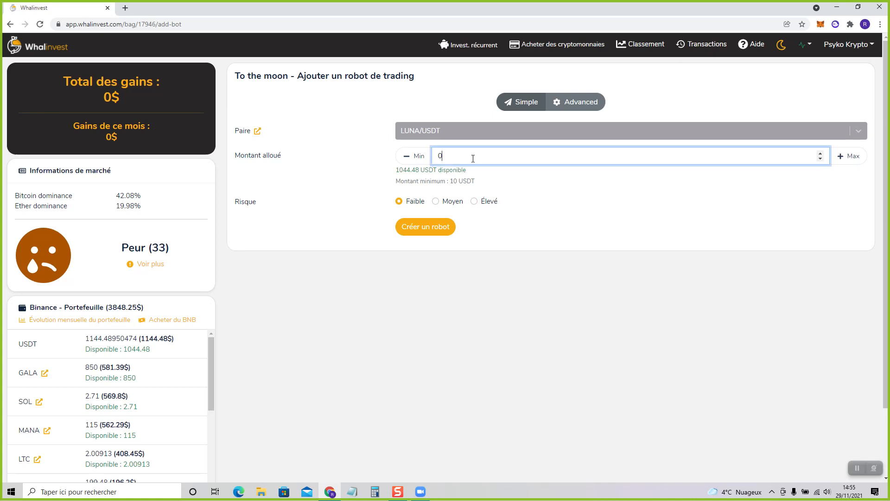
{"action": "type", "text": "50"}
{"action": "left_click", "coordinate": [511, 306]}
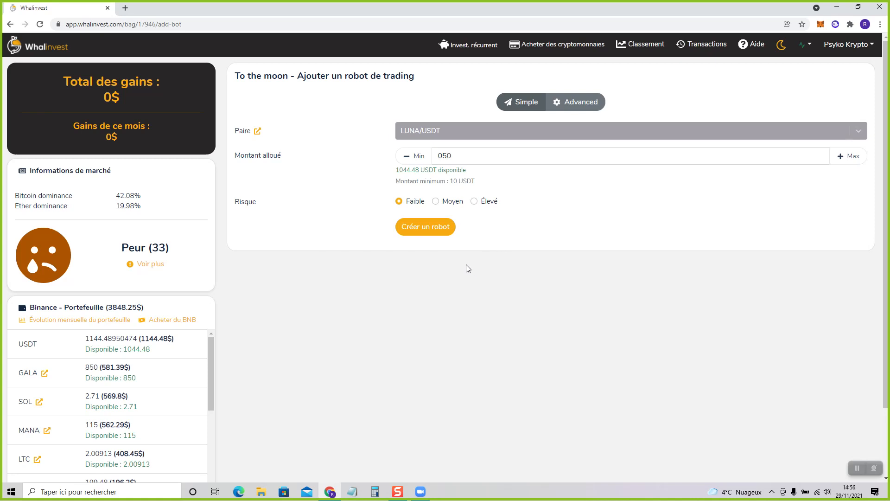
{"action": "left_click", "coordinate": [427, 234]}
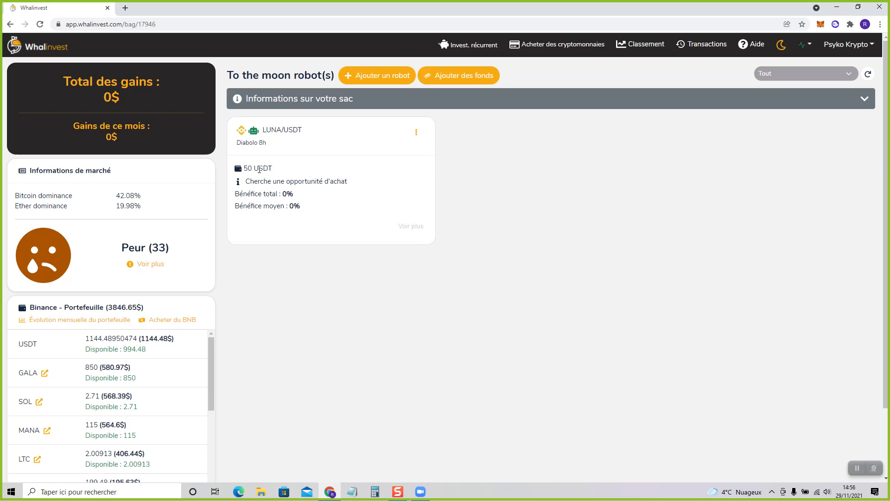
Open the LUNA/USDT robot for editing and try accumulating profits in LUNA before switching back to USDT.
{"action": "left_click", "coordinate": [416, 133]}
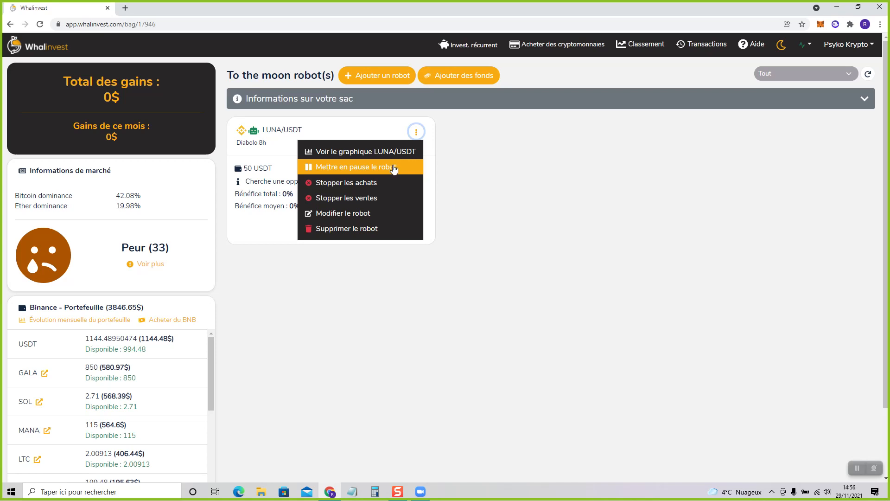
{"action": "left_click", "coordinate": [376, 213]}
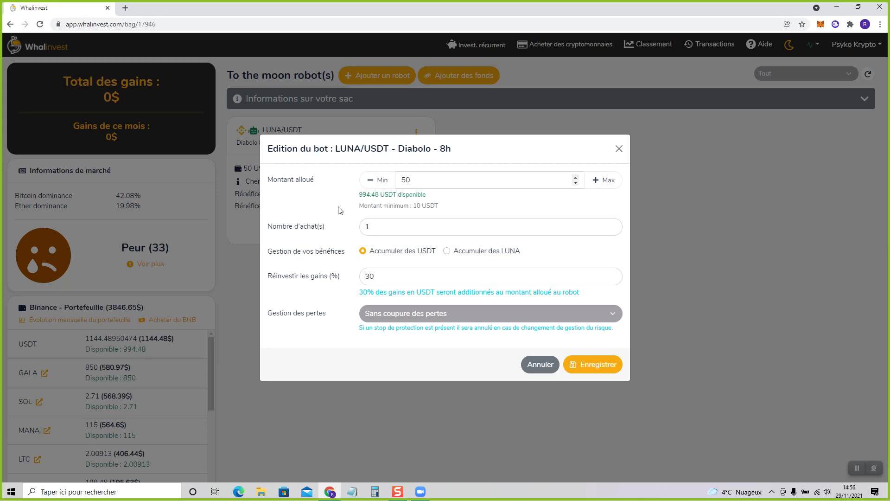
{"action": "left_click", "coordinate": [389, 226]}
{"action": "left_click", "coordinate": [446, 251]}
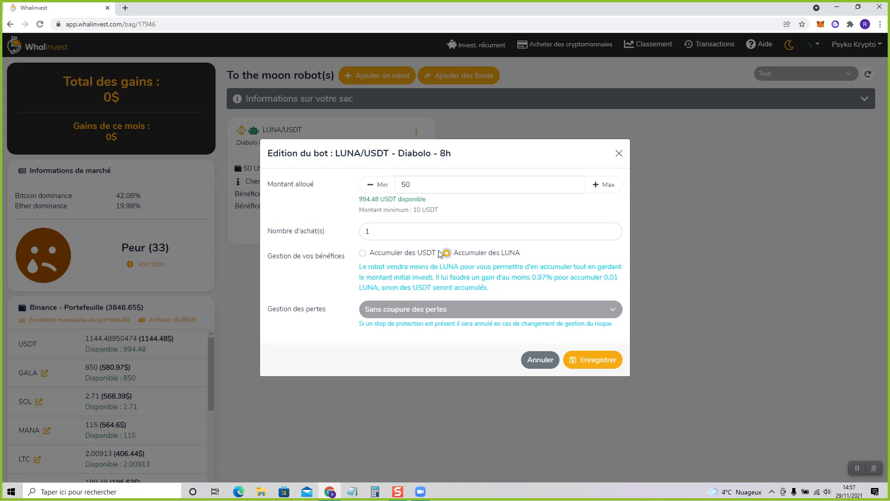
{"action": "left_click", "coordinate": [362, 253]}
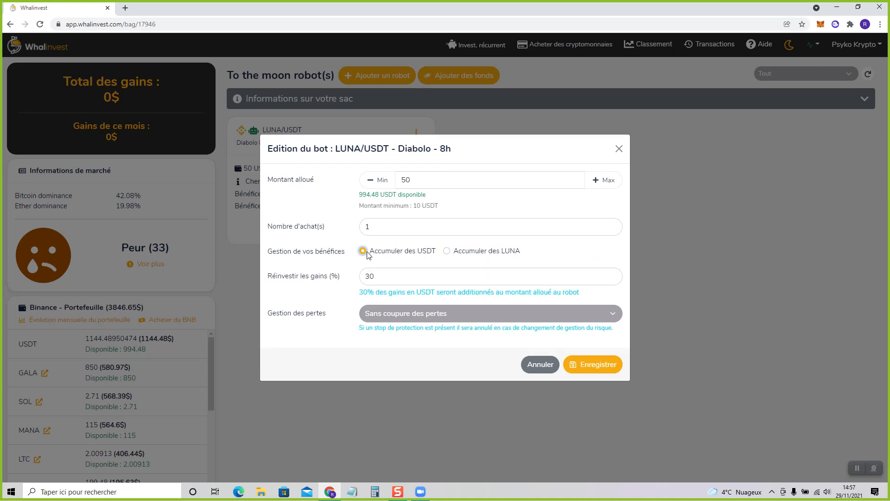
Try reinvesting 100% of the robot's gains, then reduce the reinvested share to 0%.
{"action": "left_click", "coordinate": [426, 276]}
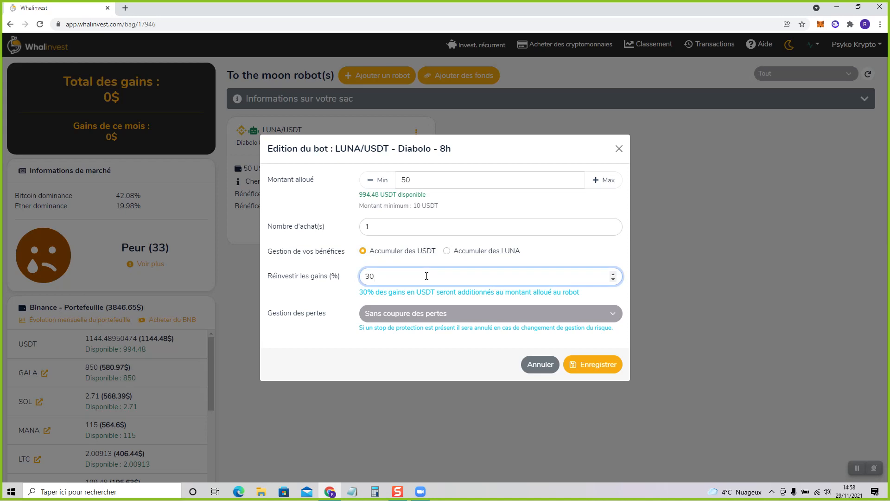
{"action": "key", "text": "BackSpace"}
{"action": "key", "text": "BackSpace"}
{"action": "type", "text": "0100"}
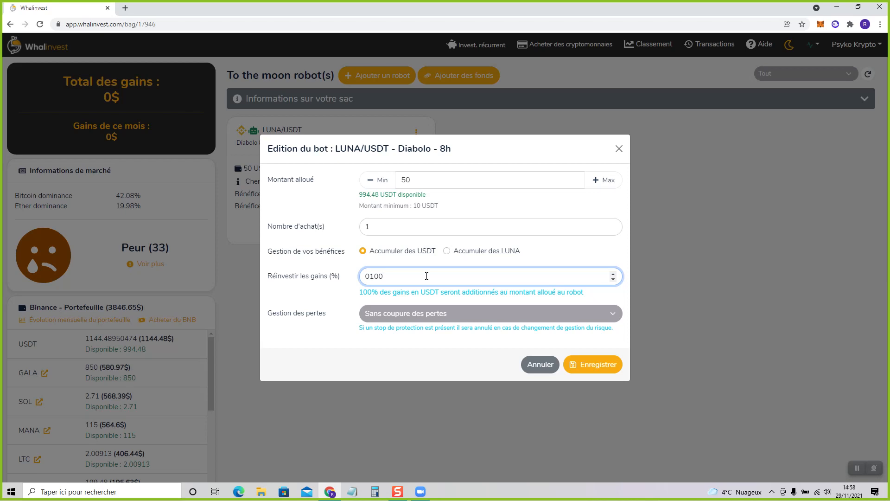
{"action": "key", "text": "BackSpace"}
{"action": "key", "text": "BackSpace"}
{"action": "key", "text": "BackSpace"}
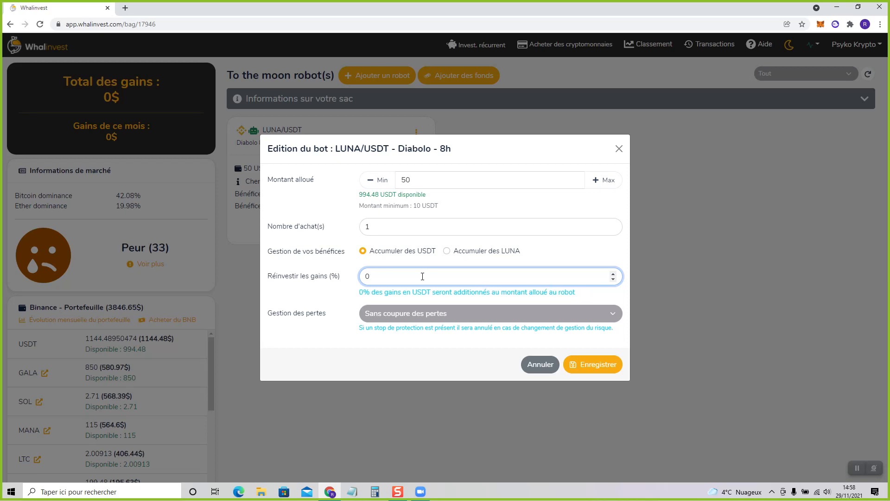
Try the loss management option Couper les pertes en fonction d'un pourcentage with a 20% cut, then 10%.
{"action": "left_click", "coordinate": [615, 315]}
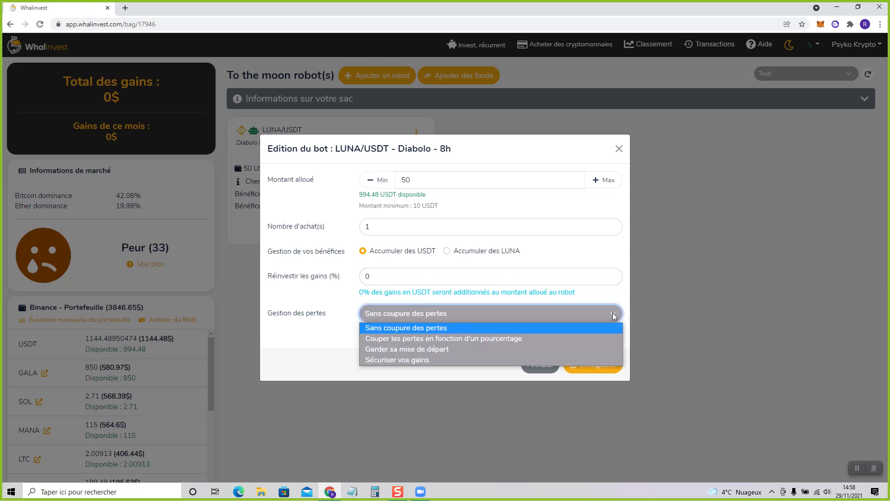
{"action": "left_click", "coordinate": [565, 329]}
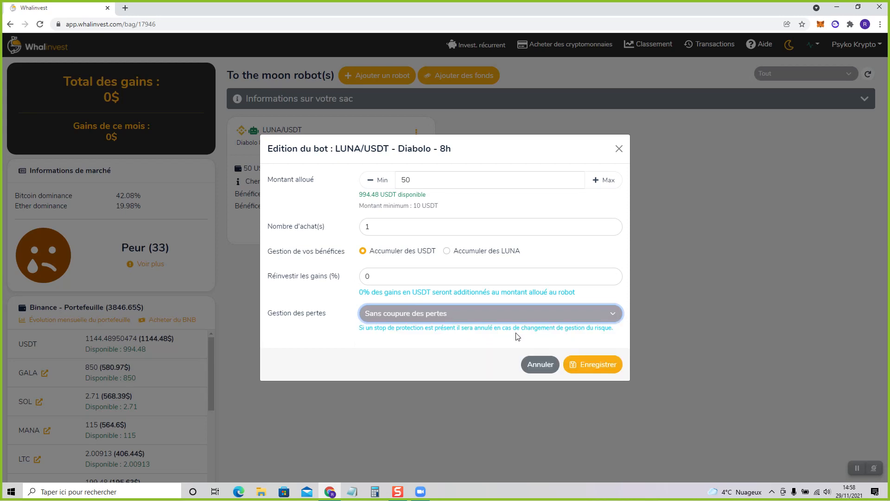
{"action": "left_click", "coordinate": [613, 317]}
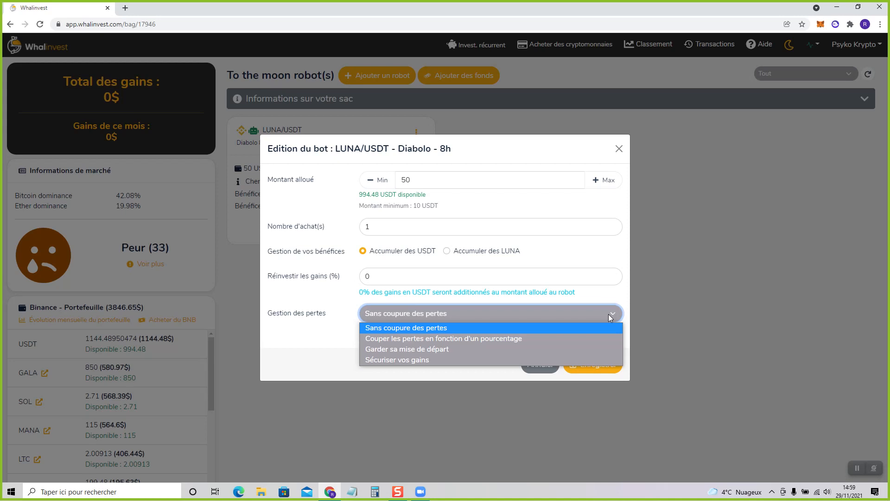
{"action": "left_click", "coordinate": [560, 339]}
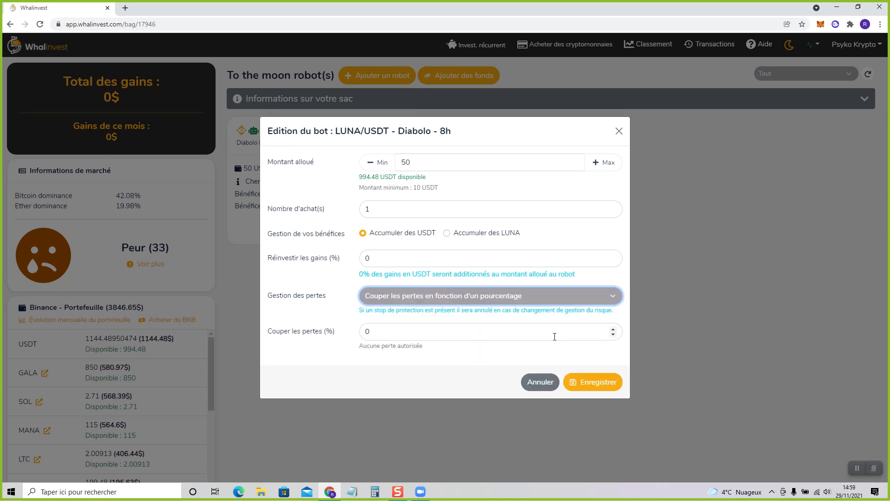
{"action": "left_click", "coordinate": [468, 336]}
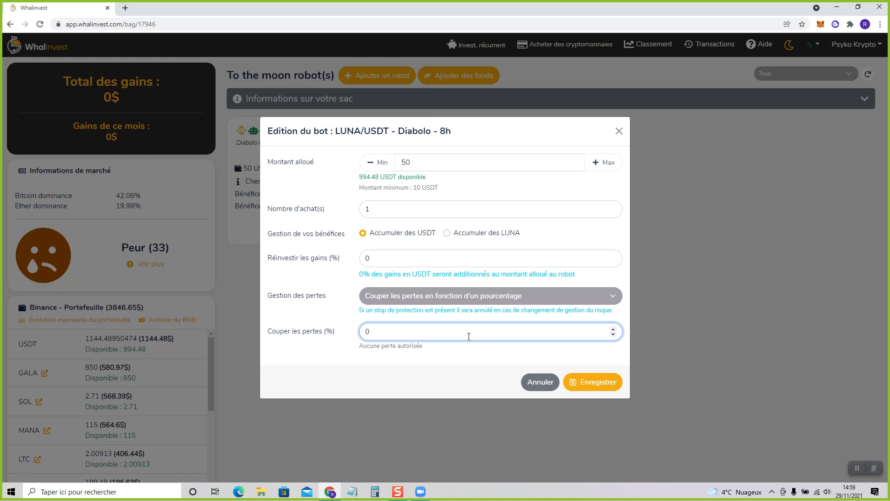
{"action": "double_click", "coordinate": [368, 331]}
{"action": "type", "text": "20"}
{"action": "left_click_drag", "start_coordinate": [387, 332], "coordinate": [359, 334]}
{"action": "type", "text": "10"}
Try Garder sa mise de départ, then Sécuriser vos gains with a 1% minimum, and close the robot's settings without saving.
{"action": "left_click", "coordinate": [611, 297]}
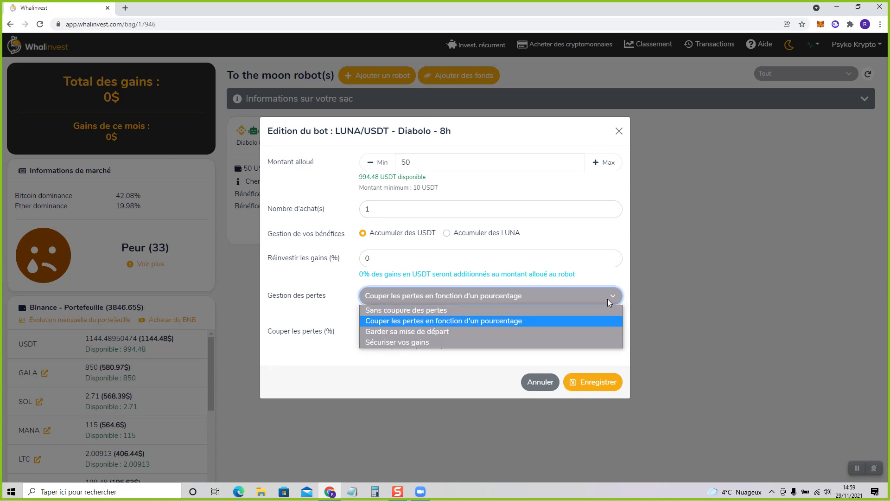
{"action": "left_click", "coordinate": [561, 331]}
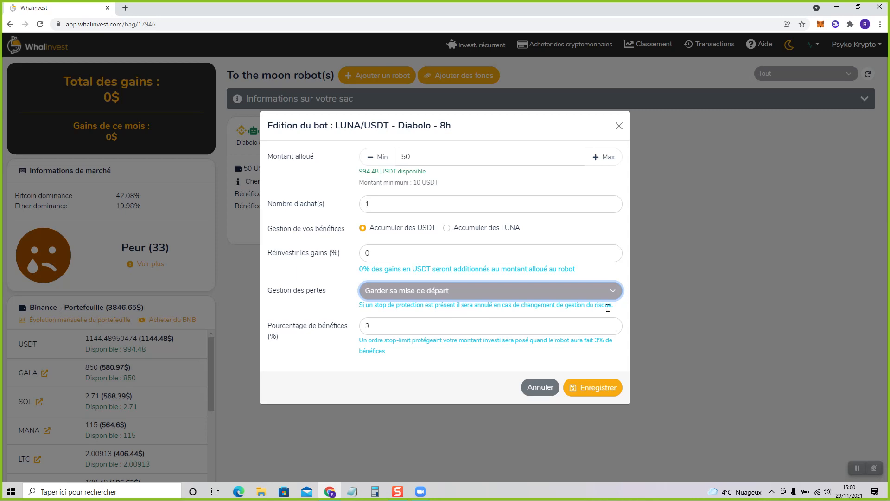
{"action": "left_click", "coordinate": [610, 294]}
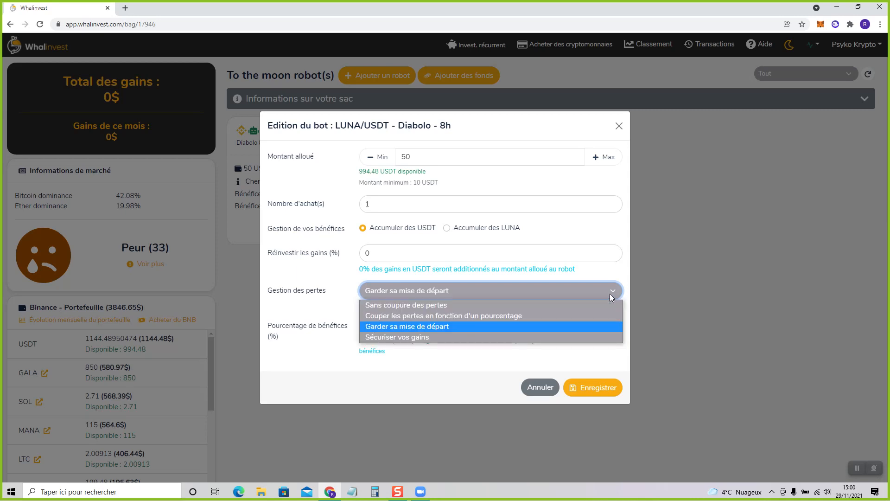
{"action": "left_click", "coordinate": [431, 335]}
{"action": "left_click", "coordinate": [428, 335]}
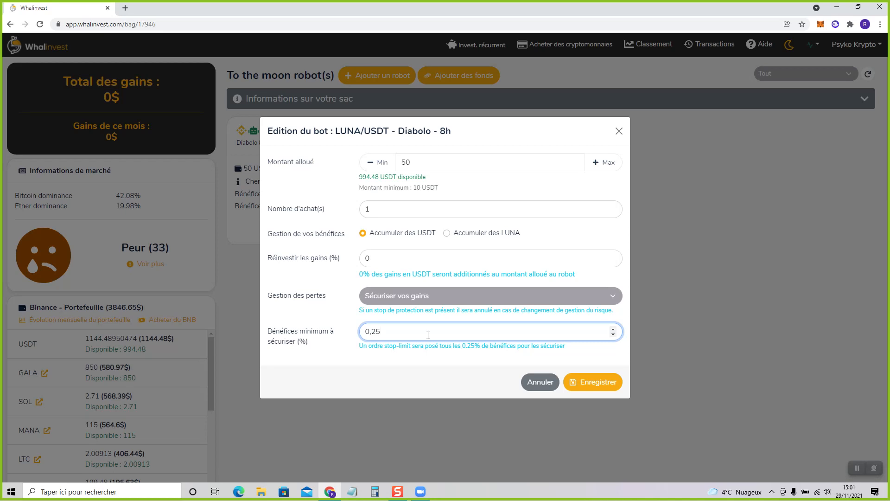
{"action": "left_click_drag", "start_coordinate": [428, 335], "coordinate": [342, 338]}
{"action": "type", "text": "1"}
{"action": "left_click", "coordinate": [619, 132]}
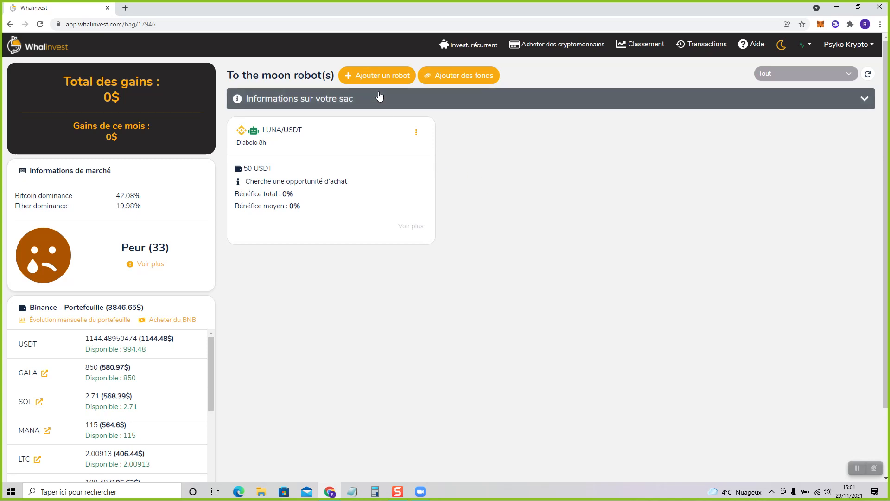
Start another robot in the To the moon bag using Advanced mode and select the LUNA/USDT pair.
{"action": "left_click", "coordinate": [374, 77]}
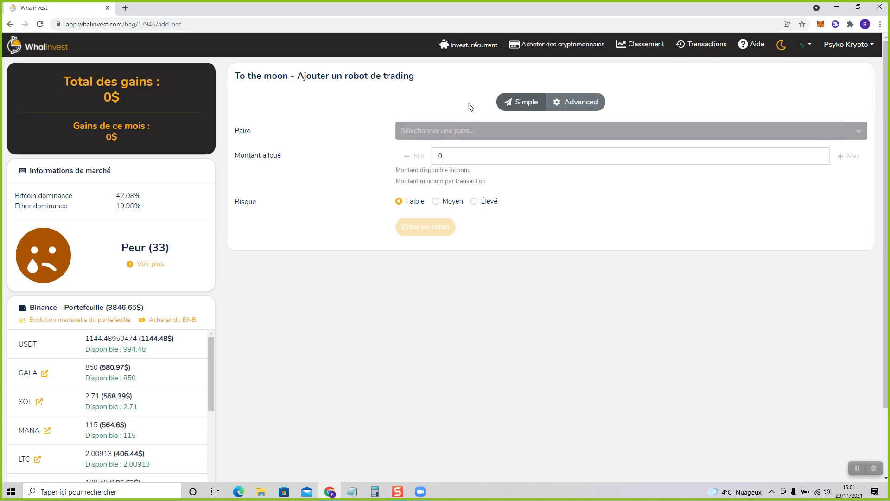
{"action": "left_click", "coordinate": [572, 105]}
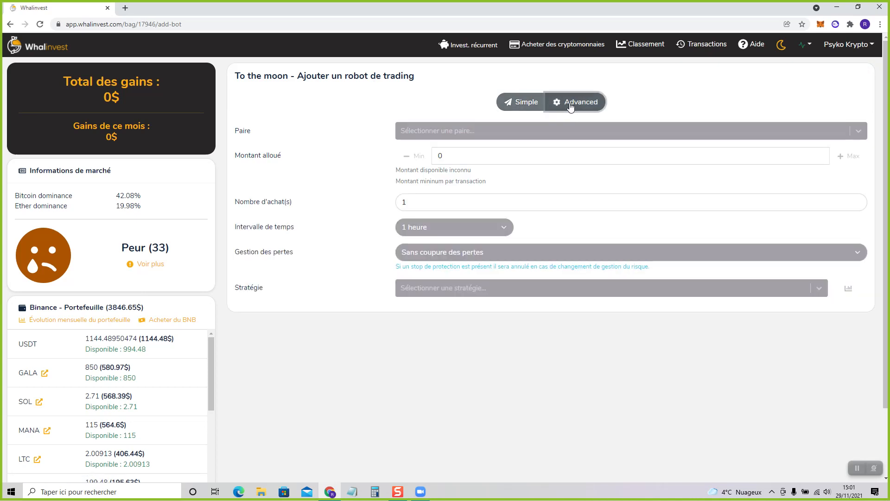
{"action": "left_click", "coordinate": [483, 132]}
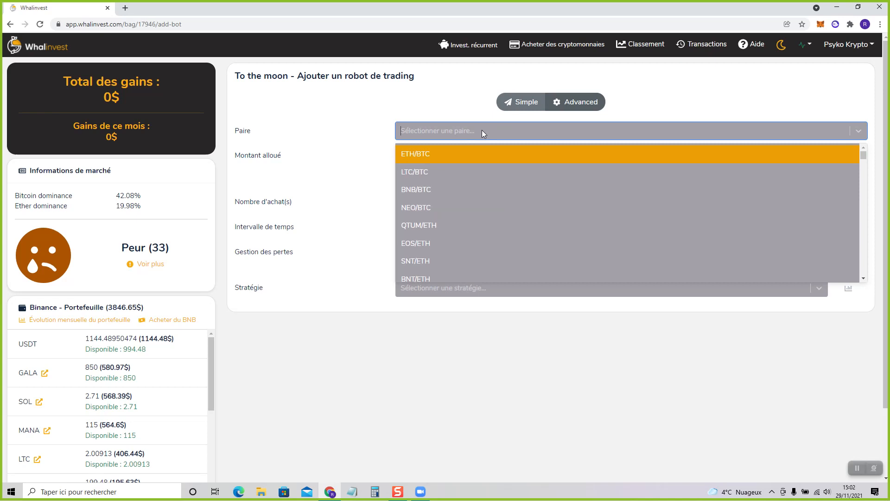
{"action": "type", "text": "lun"}
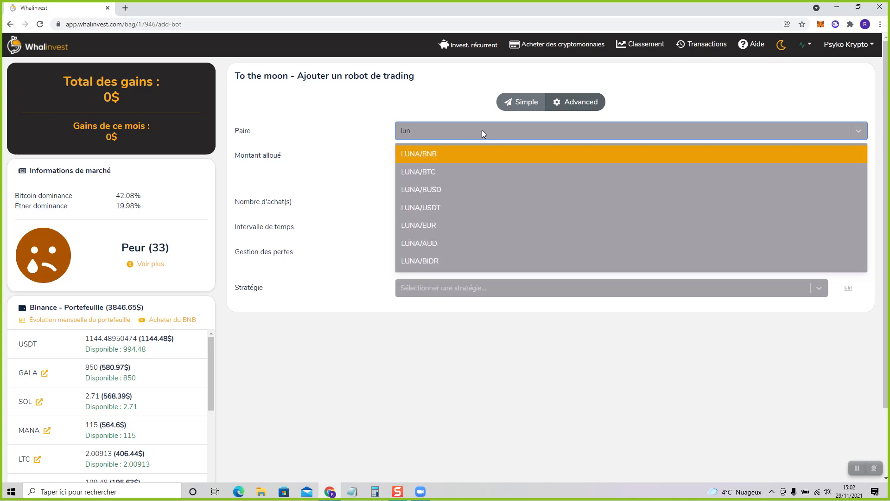
{"action": "left_click", "coordinate": [443, 207]}
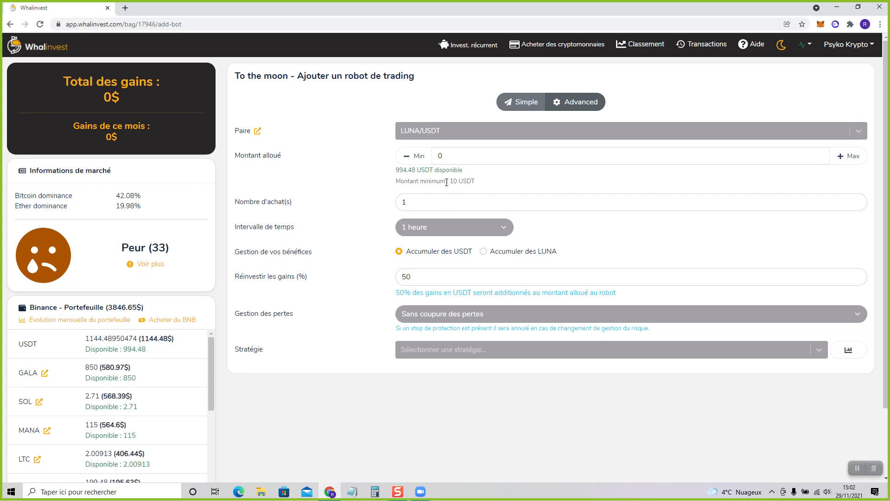
Allocate 50 USDT to the new robot and set its time interval to 8 heures.
{"action": "left_click", "coordinate": [456, 156]}
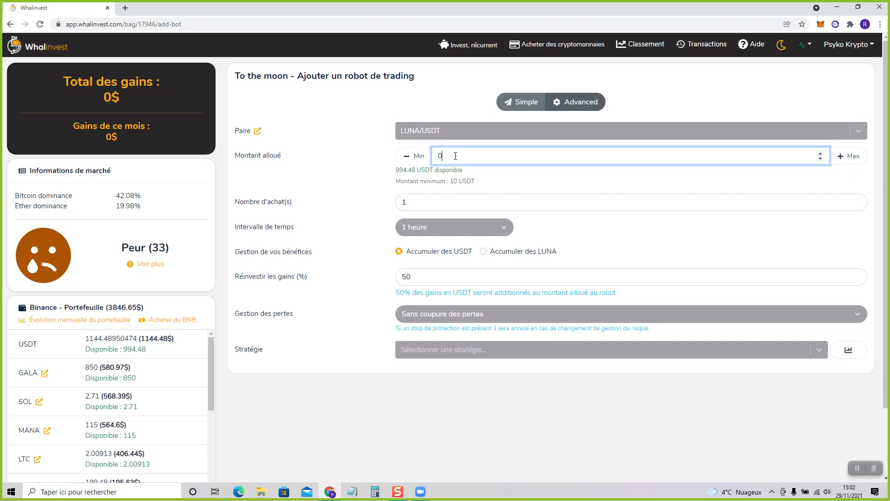
{"action": "type", "text": "50"}
{"action": "left_click", "coordinate": [424, 179]}
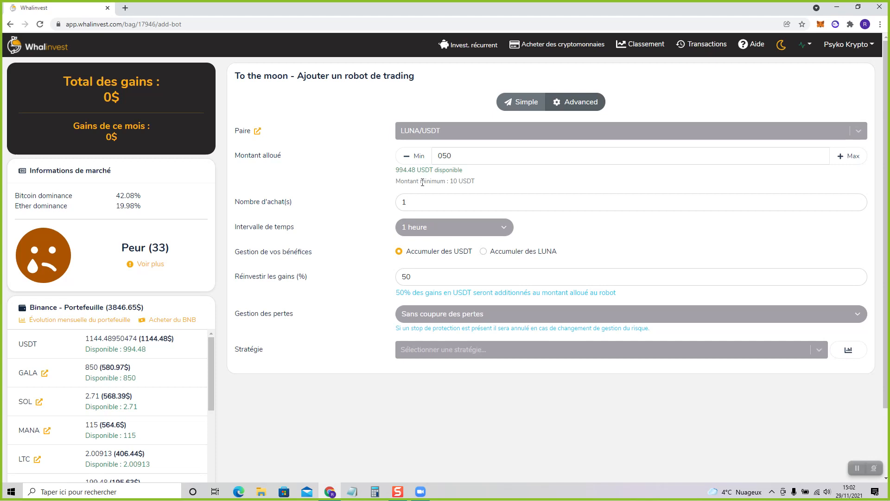
{"action": "left_click", "coordinate": [502, 230]}
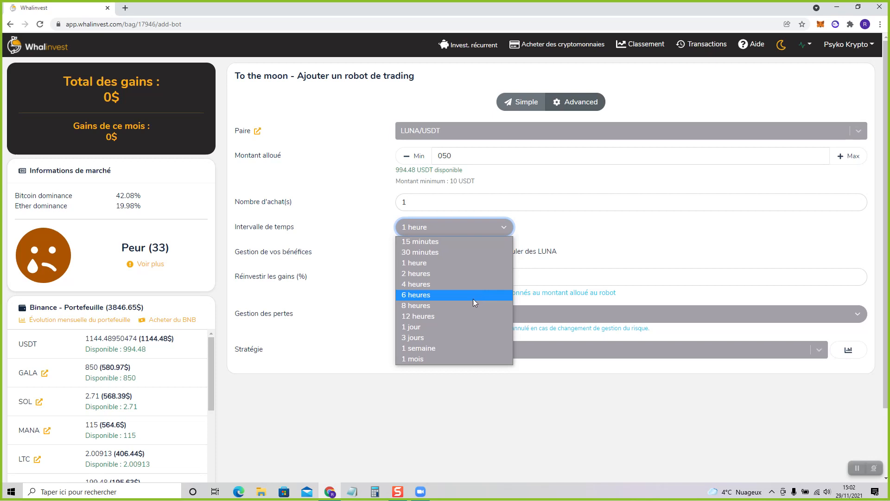
{"action": "left_click", "coordinate": [469, 305]}
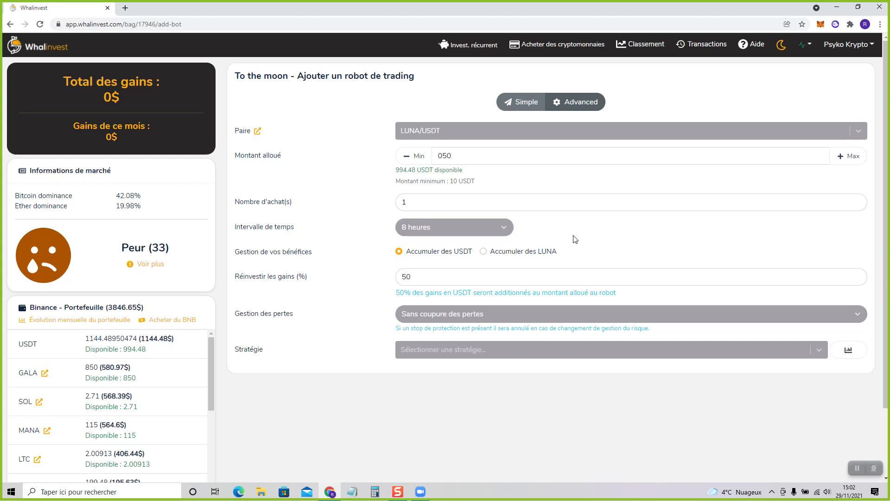
Review the available strategies and compare their total profit, average profit and transactions for LUNA/USDT at 8 hours.
{"action": "scroll", "coordinate": [572, 246], "scroll_direction": "down", "scroll_amount": 1}
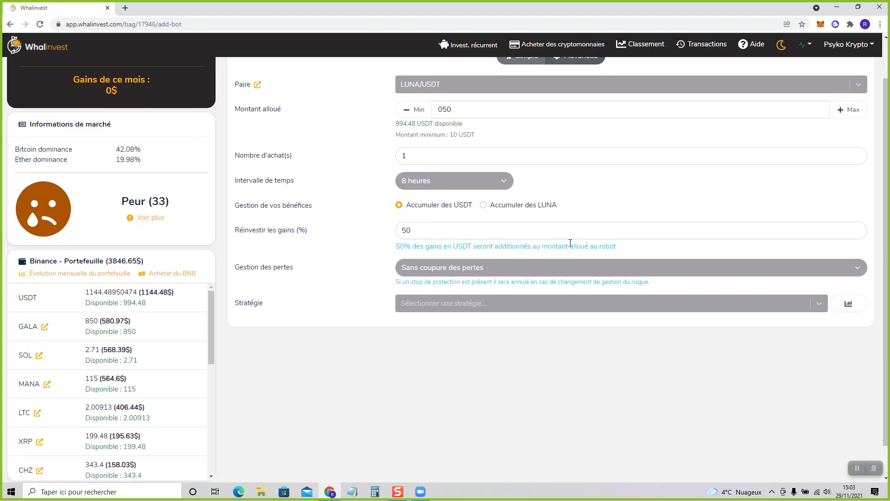
{"action": "scroll", "coordinate": [561, 234], "scroll_direction": "down", "scroll_amount": 1}
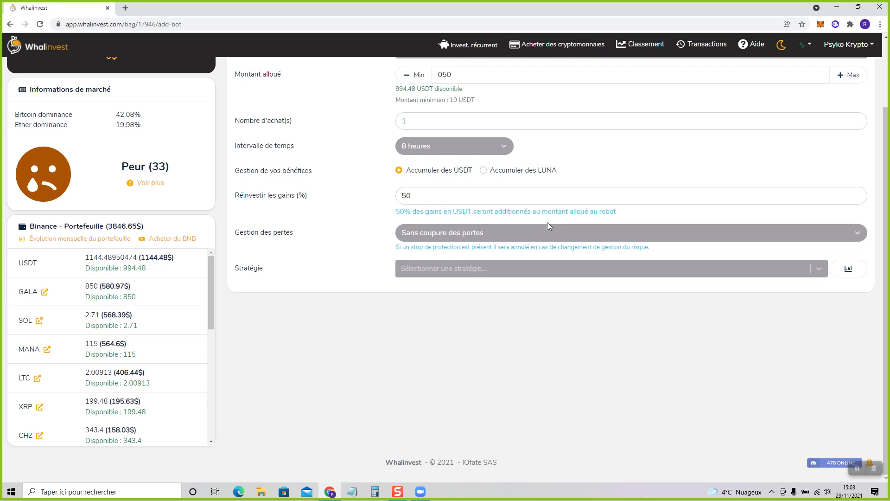
{"action": "left_click", "coordinate": [445, 272]}
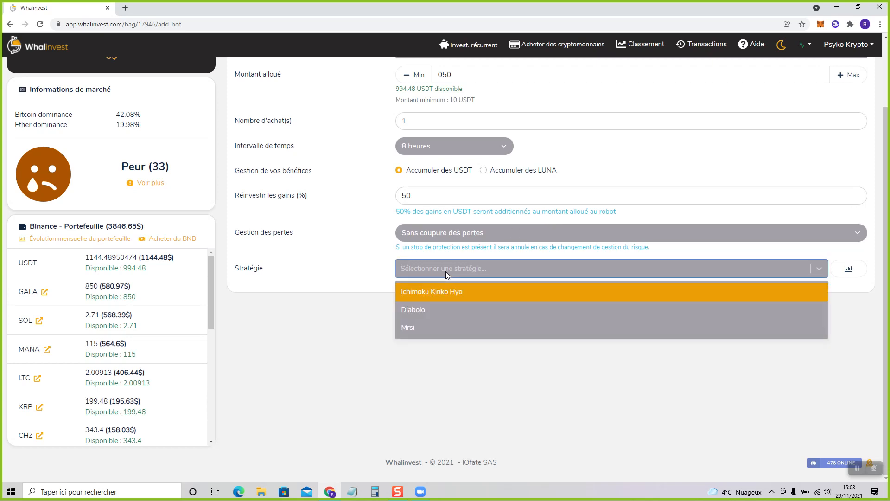
{"action": "left_click", "coordinate": [846, 268]}
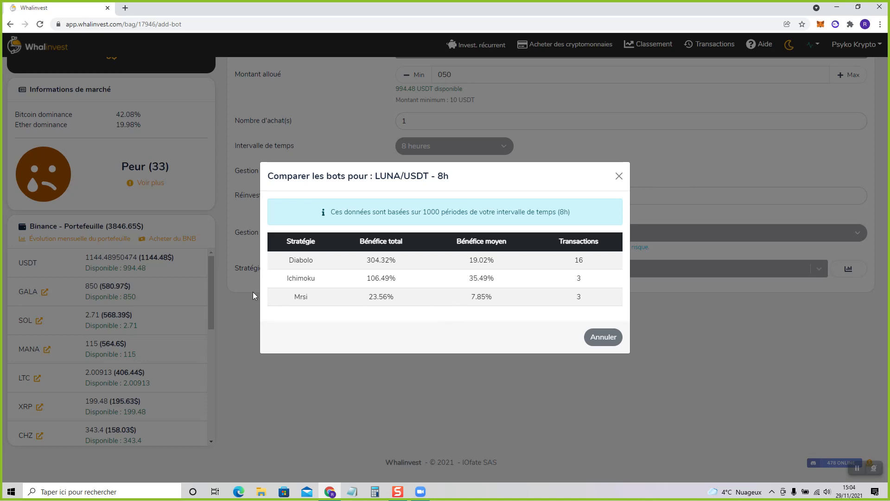
{"action": "left_click", "coordinate": [598, 339]}
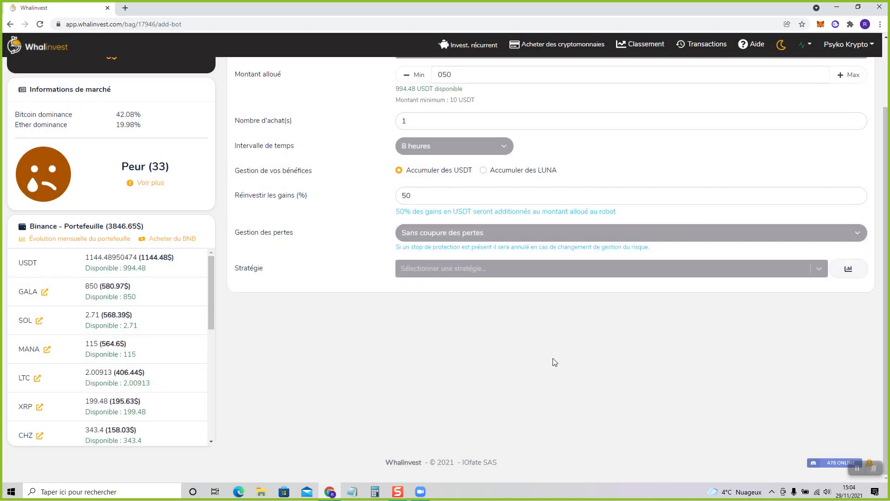
Recheck the strategy choices and set the new robot's time interval to 15 minutes.
{"action": "scroll", "coordinate": [555, 366], "scroll_direction": "up", "scroll_amount": 2}
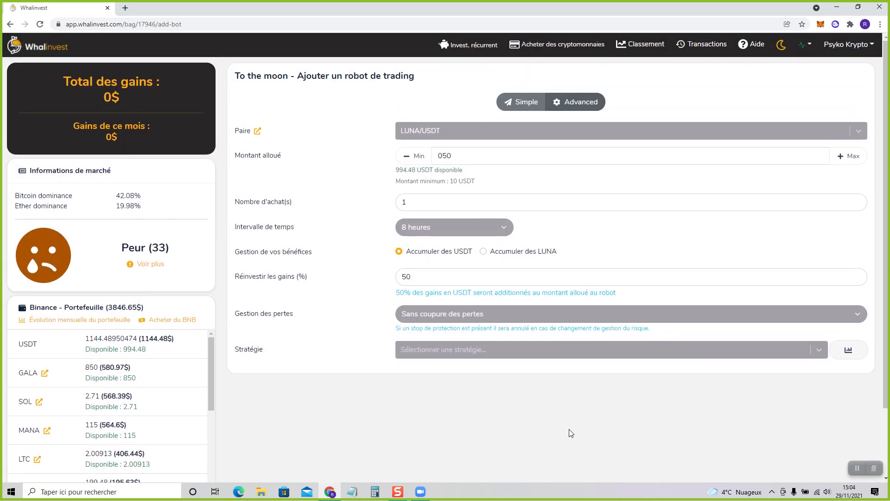
{"action": "left_click", "coordinate": [461, 355]}
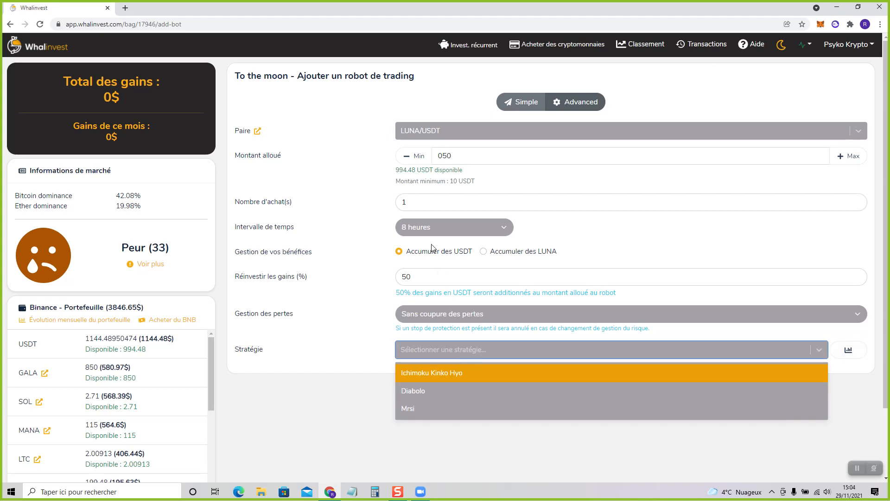
{"action": "left_click", "coordinate": [429, 225]}
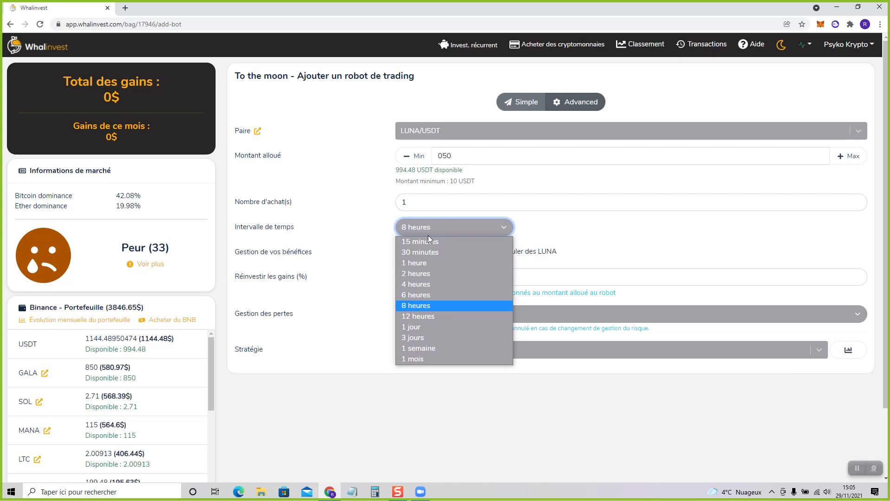
{"action": "left_click", "coordinate": [429, 242]}
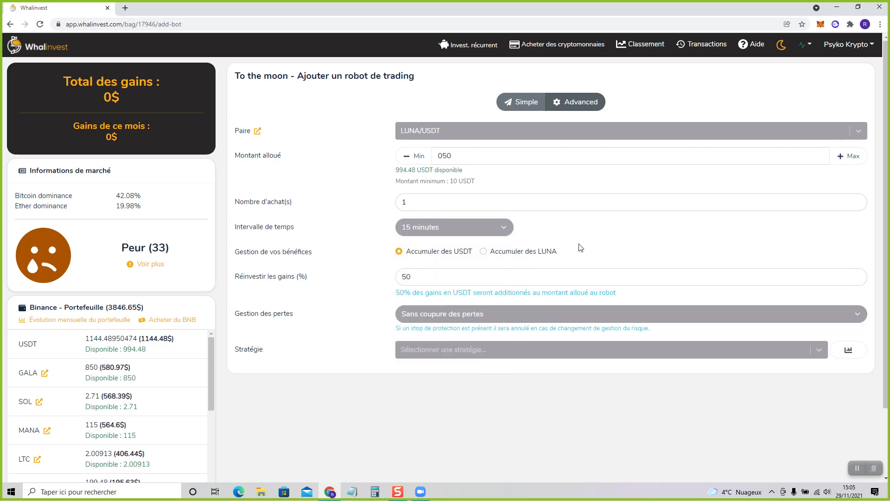
Compare the available strategies' total profit, average profit and transactions for LUNA/USDT at the 15-minute interval.
{"action": "left_click", "coordinate": [529, 353]}
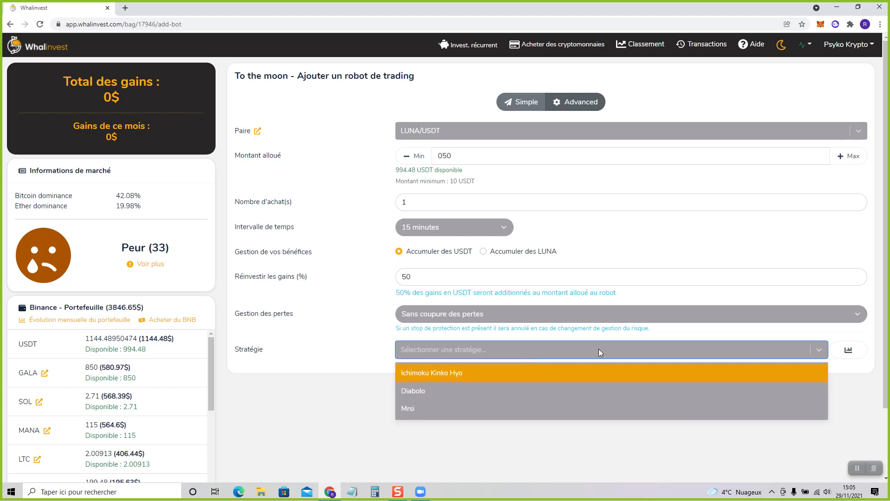
{"action": "left_click", "coordinate": [849, 351]}
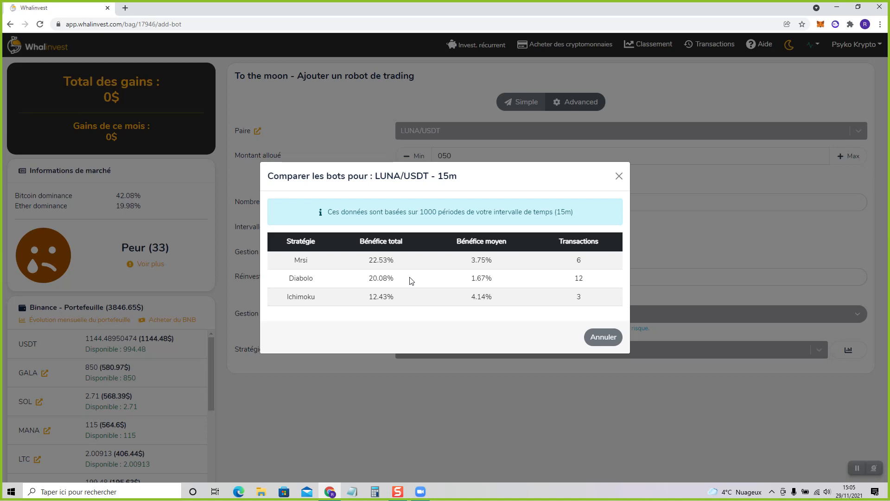
{"action": "left_click", "coordinate": [603, 338]}
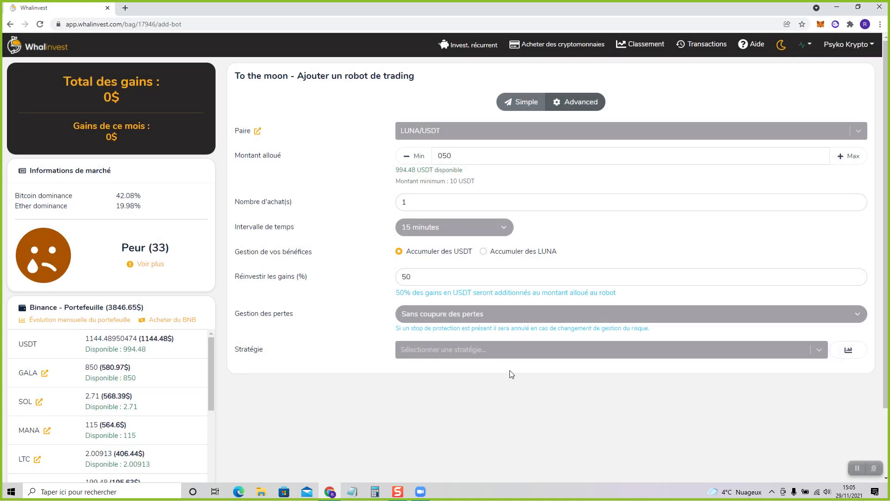
Choose the Mrsi strategy for the 15-minute LUNA/USDT robot, recheck the strategy comparison, and create the robot.
{"action": "left_click", "coordinate": [466, 351]}
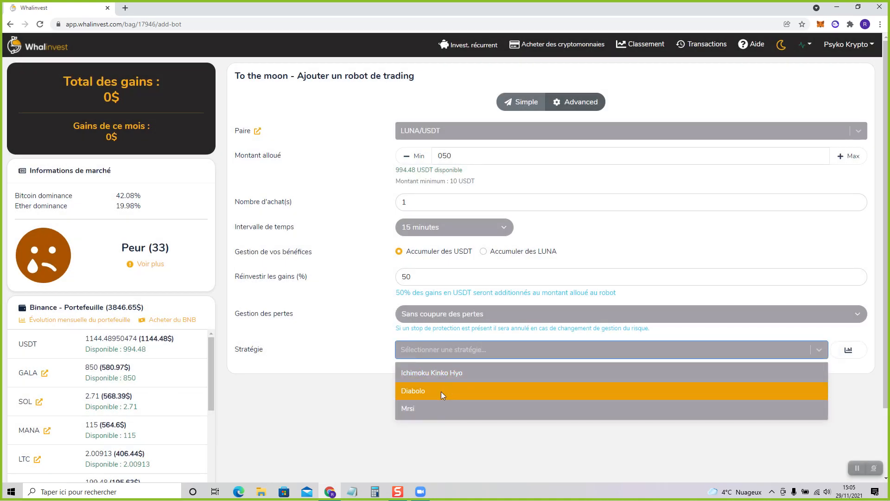
{"action": "left_click", "coordinate": [549, 441]}
{"action": "left_click", "coordinate": [479, 354]}
{"action": "left_click", "coordinate": [443, 407]}
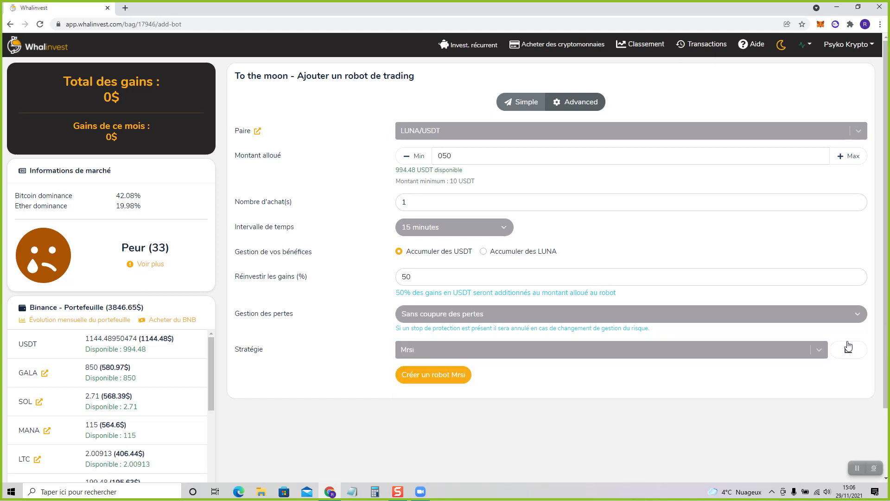
{"action": "left_click", "coordinate": [846, 351]}
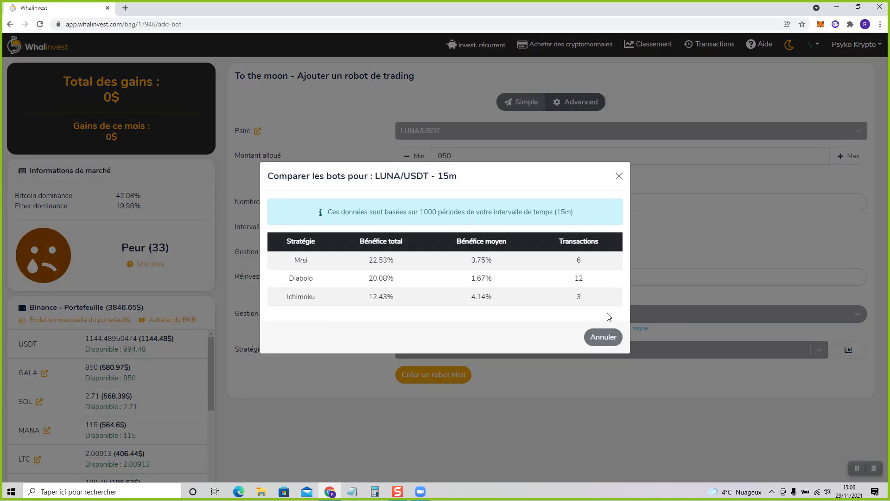
{"action": "left_click", "coordinate": [619, 177]}
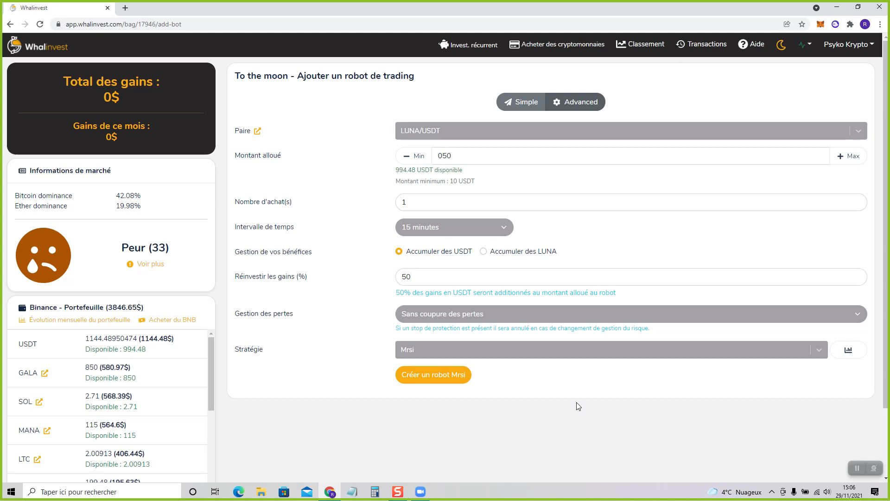
{"action": "left_click", "coordinate": [435, 374]}
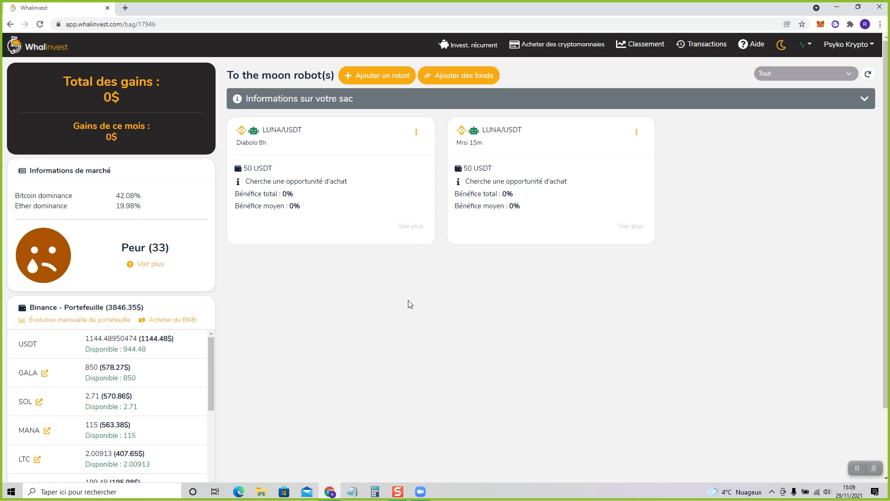
Review the leaderboard of best simulated configurations by profit and by transactions, and check the robots' transaction history.
{"action": "left_click", "coordinate": [641, 46]}
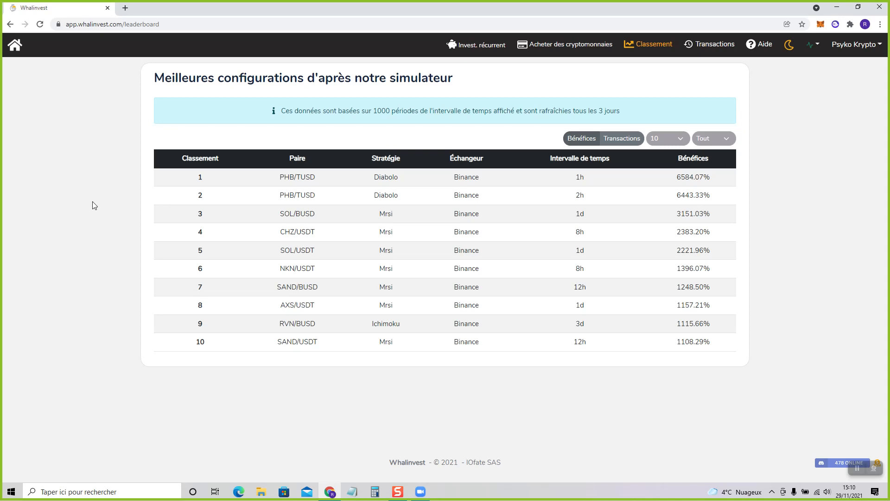
{"action": "left_click", "coordinate": [612, 143]}
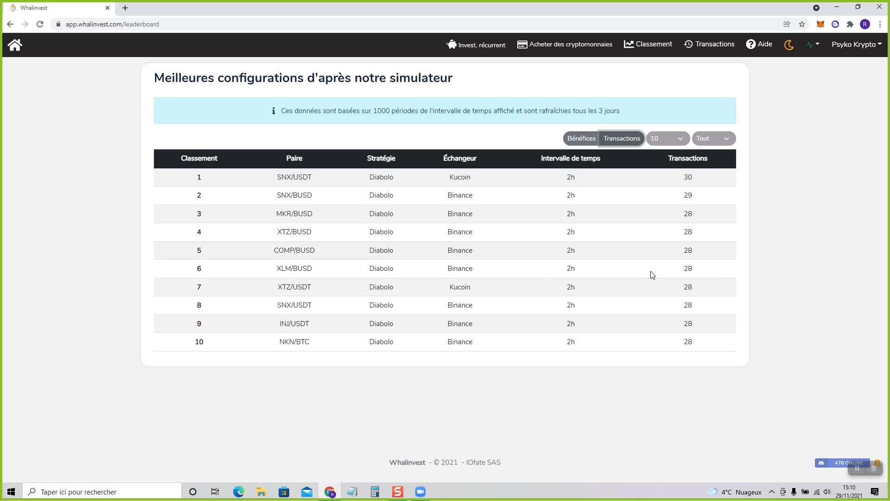
{"action": "left_click", "coordinate": [701, 52]}
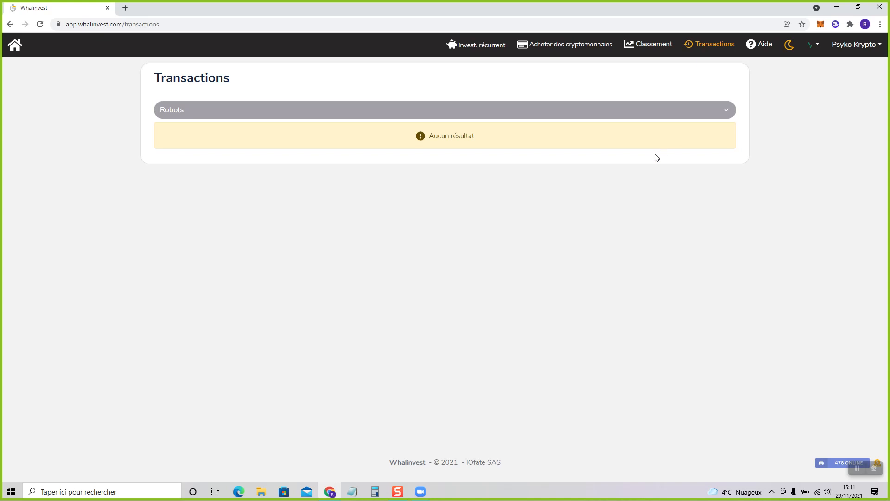
{"action": "left_click", "coordinate": [639, 54]}
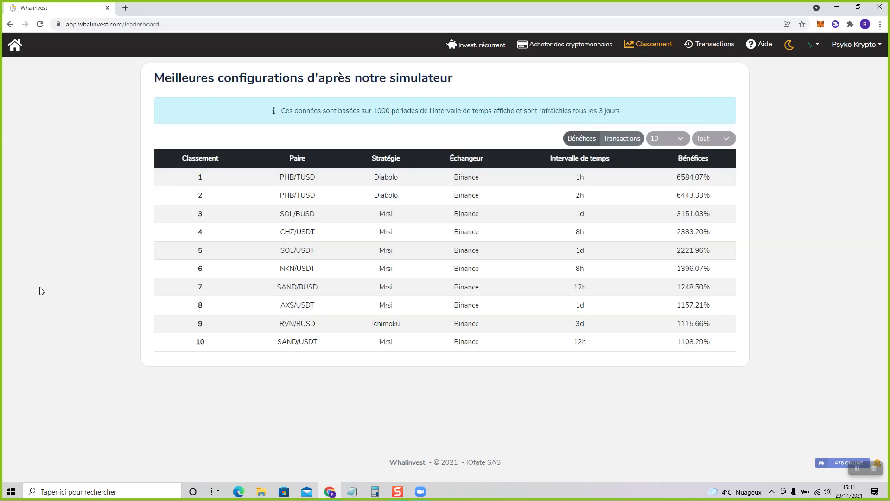